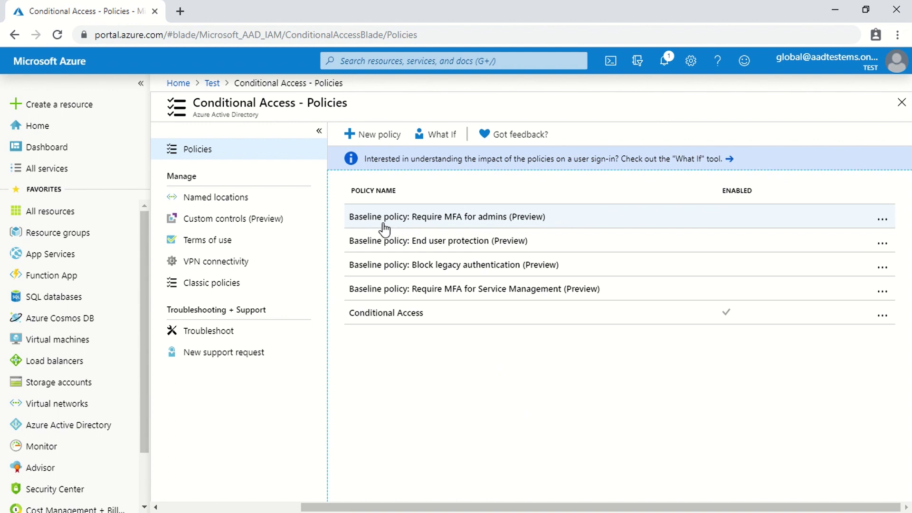
left_click(440, 222)
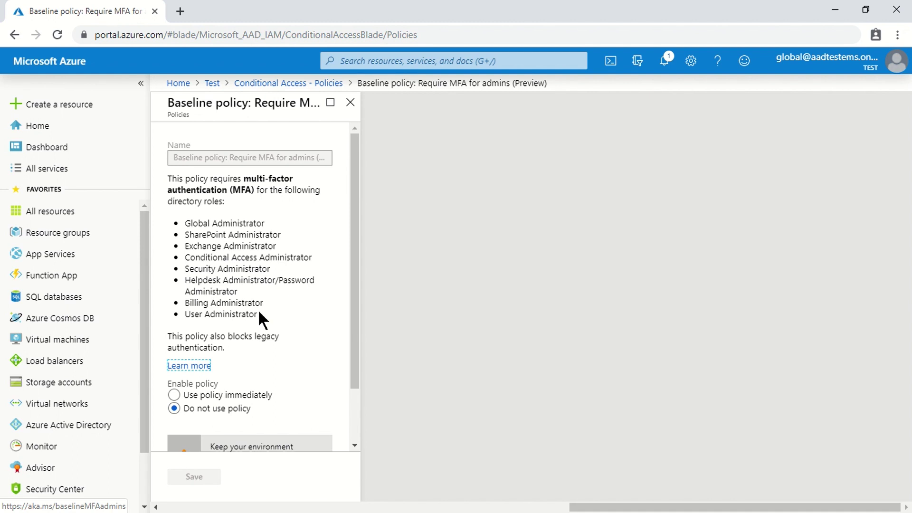
scroll(280, 291, "down", 2)
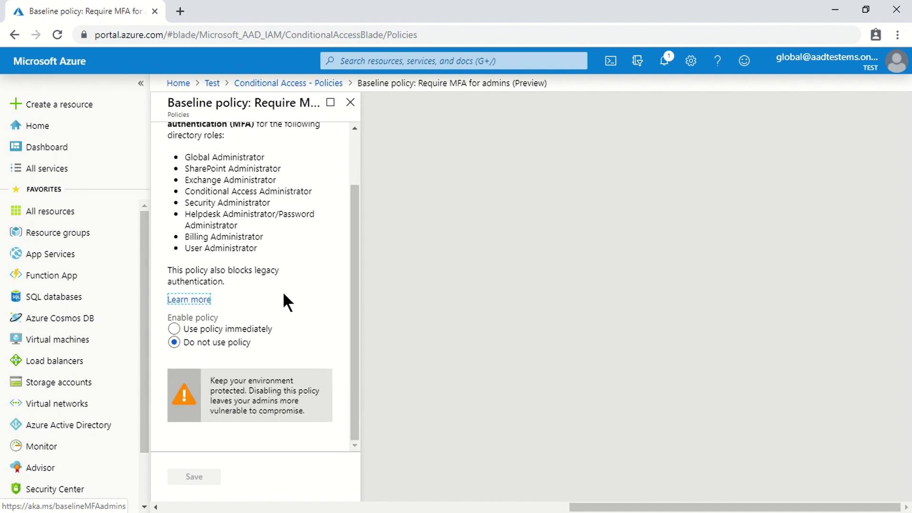
scroll(284, 304, "up", 2)
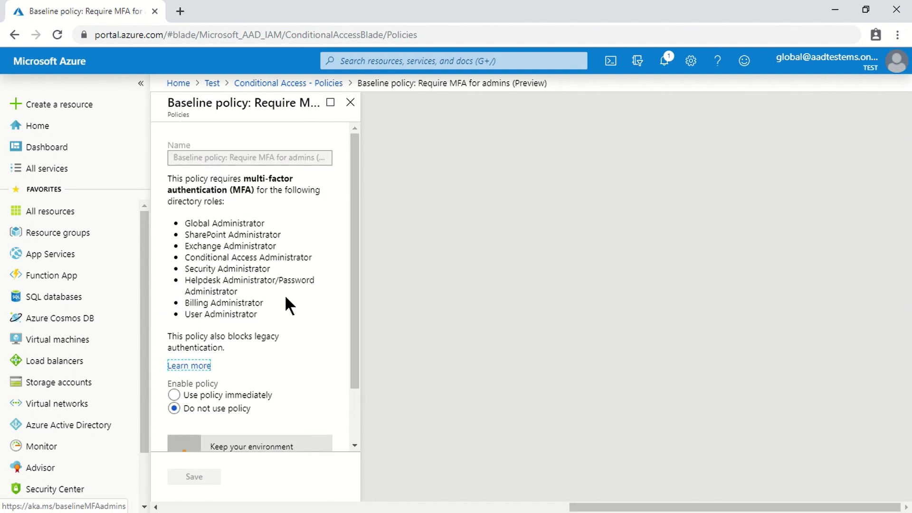
left_click(350, 103)
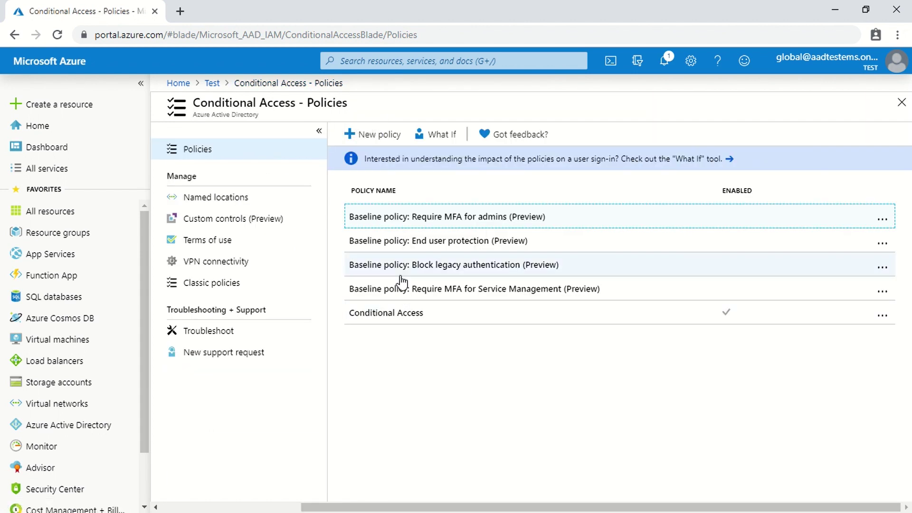
left_click(392, 241)
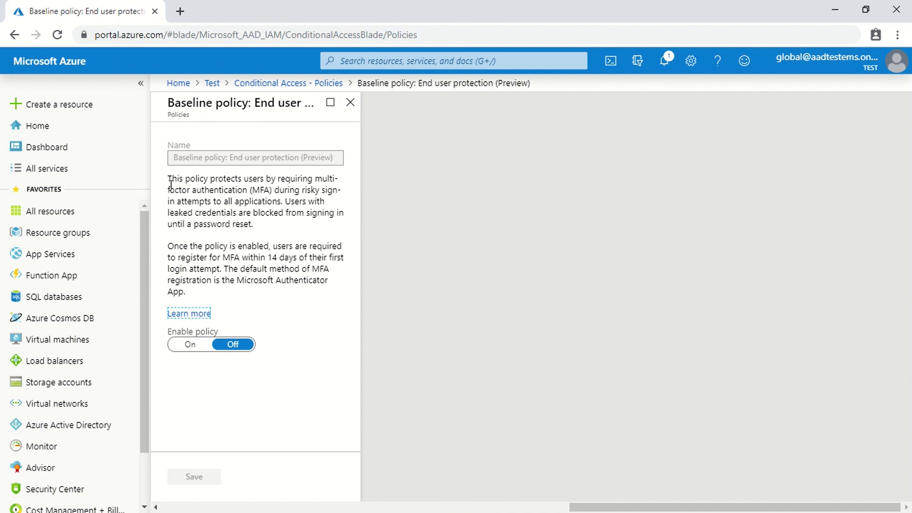
left_click_drag(169, 182, 296, 204)
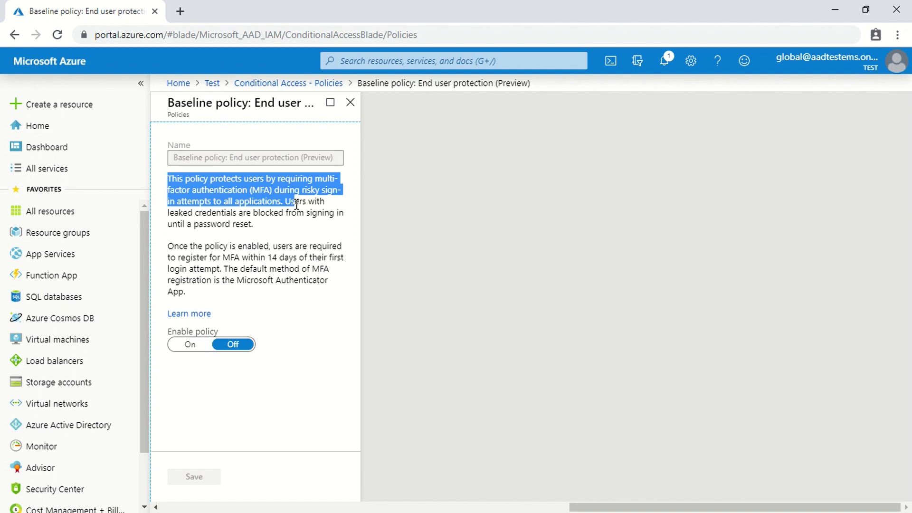
left_click(221, 276)
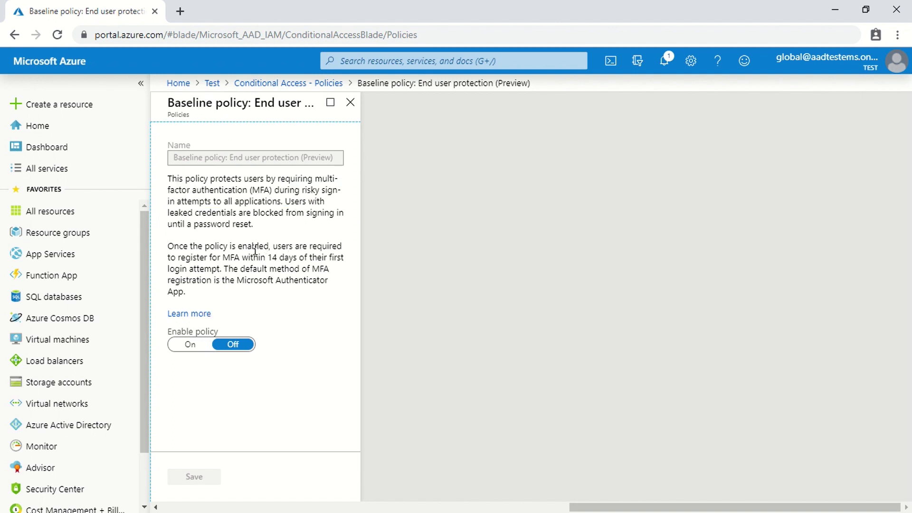
left_click_drag(192, 257, 266, 260)
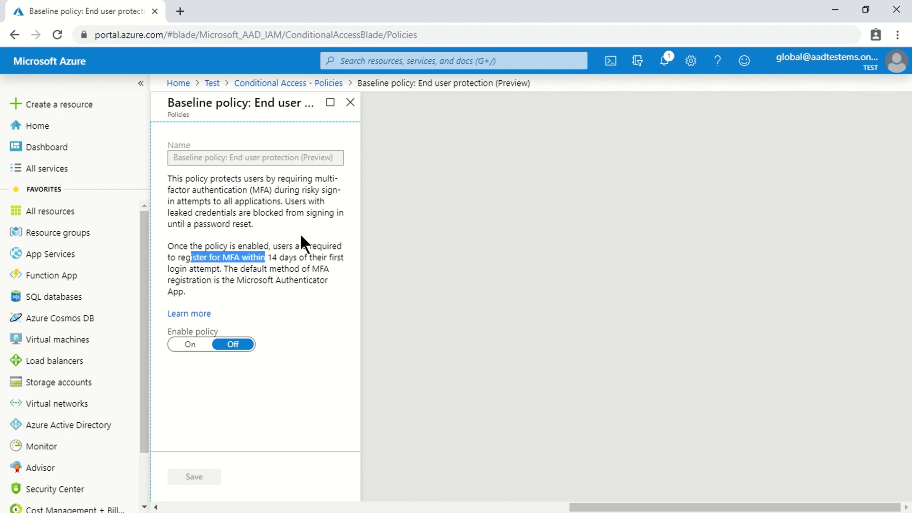
left_click(350, 105)
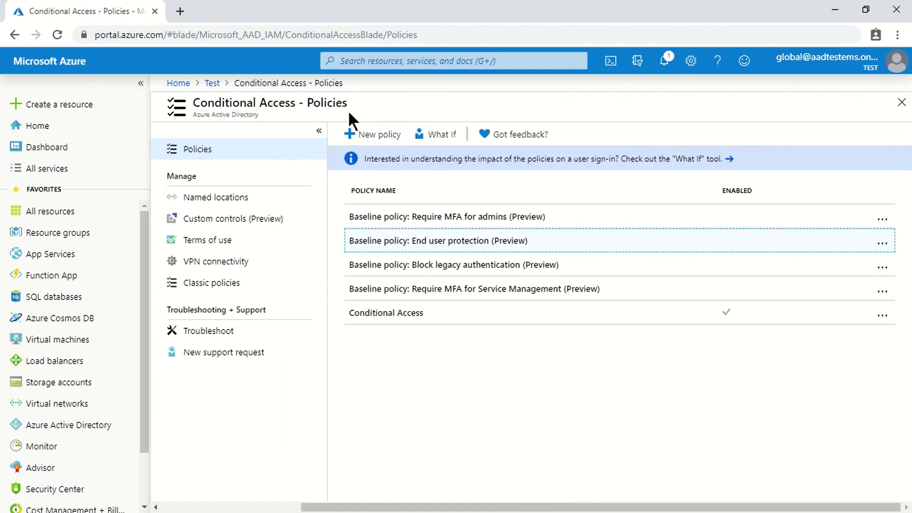
left_click(480, 385)
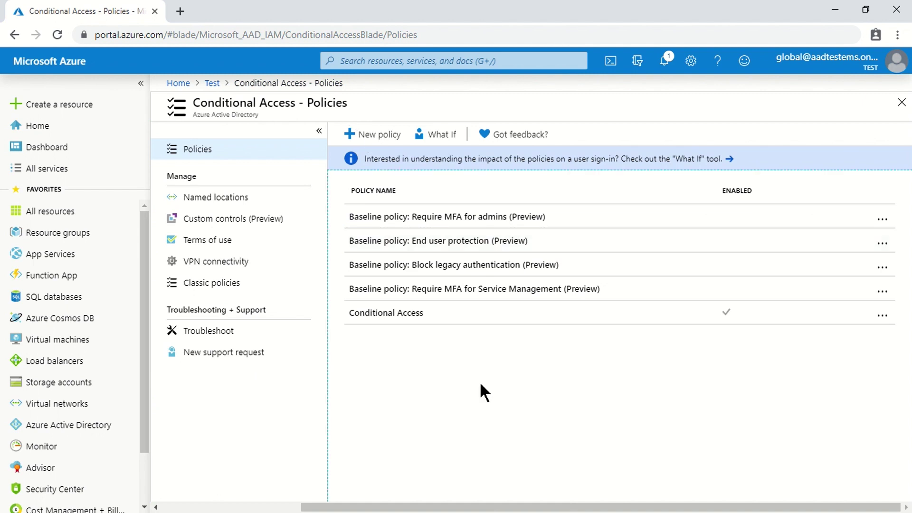
left_click(373, 265)
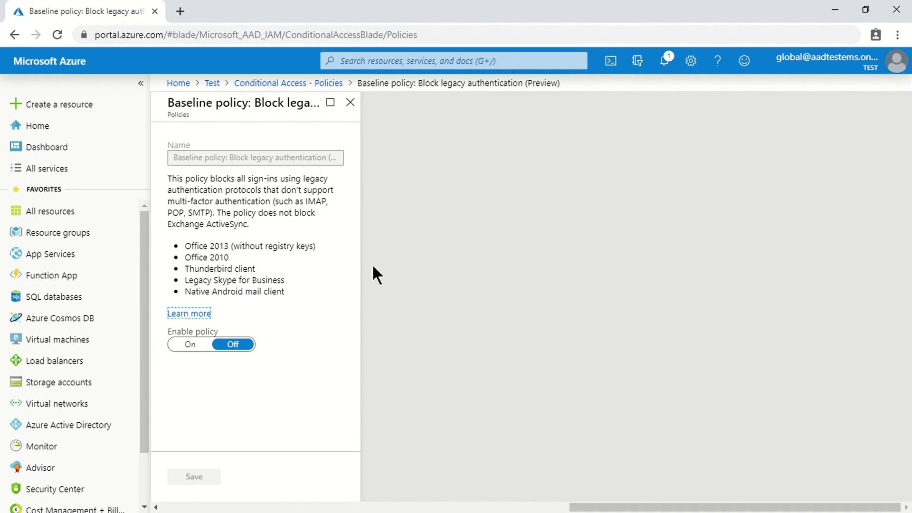
left_click(350, 102)
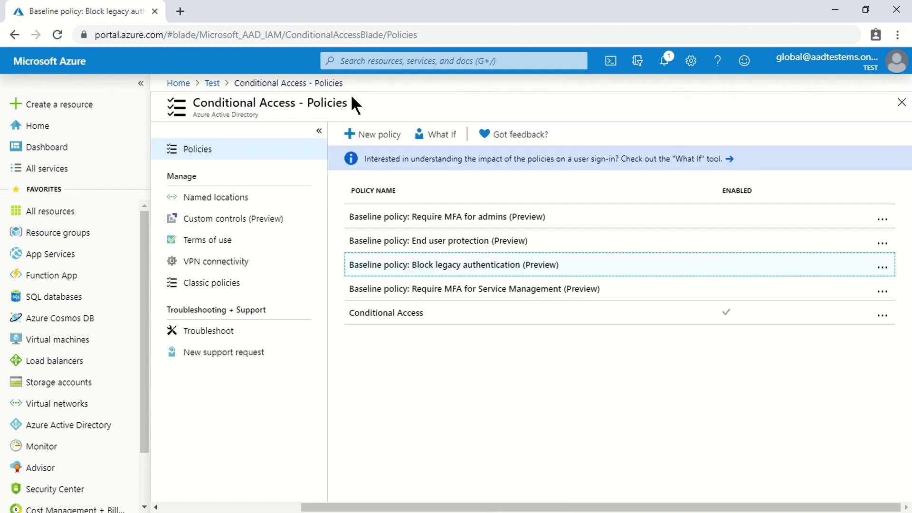
left_click(363, 287)
key("Tab")
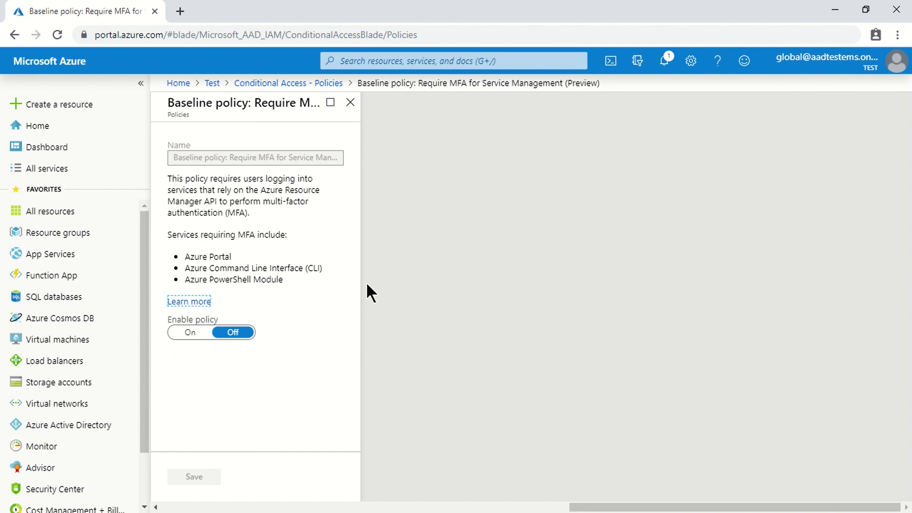
left_click_drag(185, 257, 288, 279)
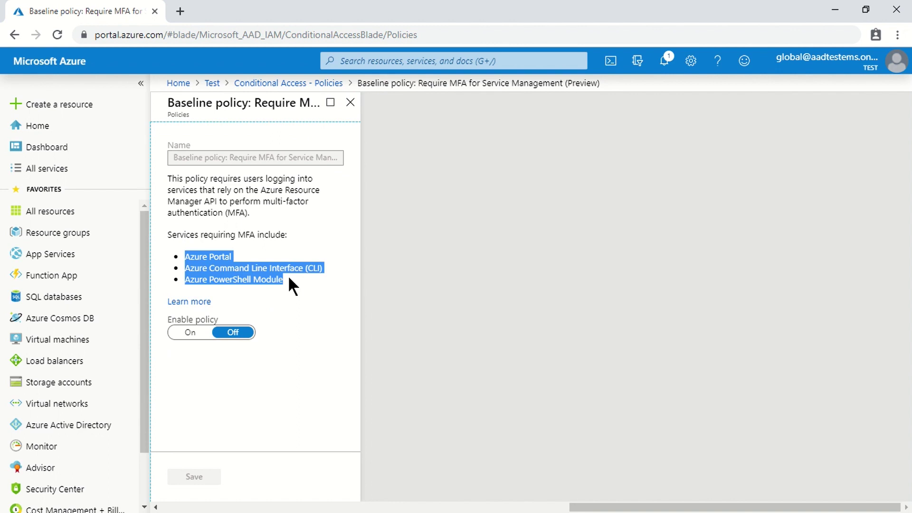
left_click(346, 109)
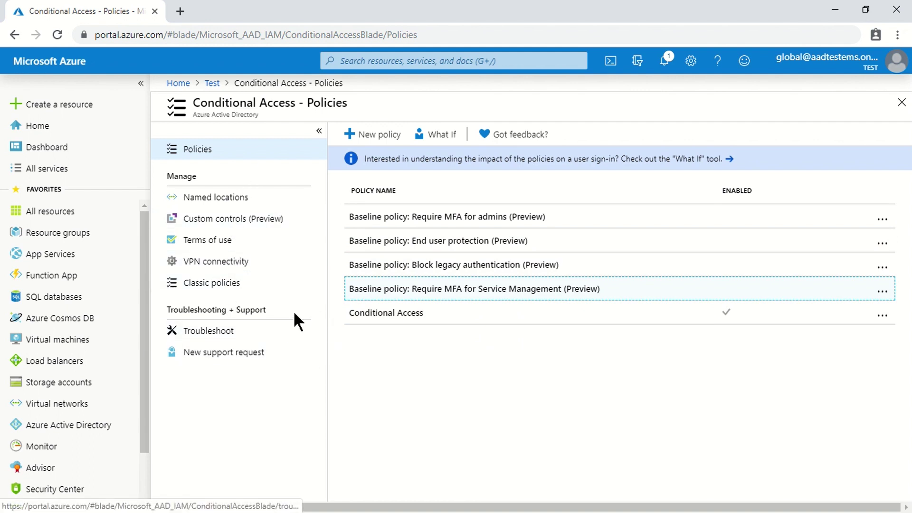
left_click(733, 431)
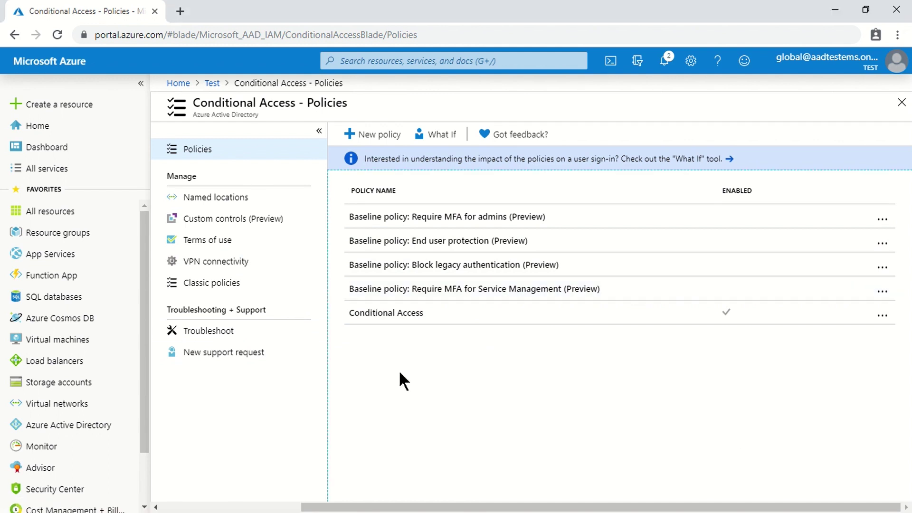
Step: Review Named locations, previewing the New location form and the abc location's details without saving
left_click(226, 199)
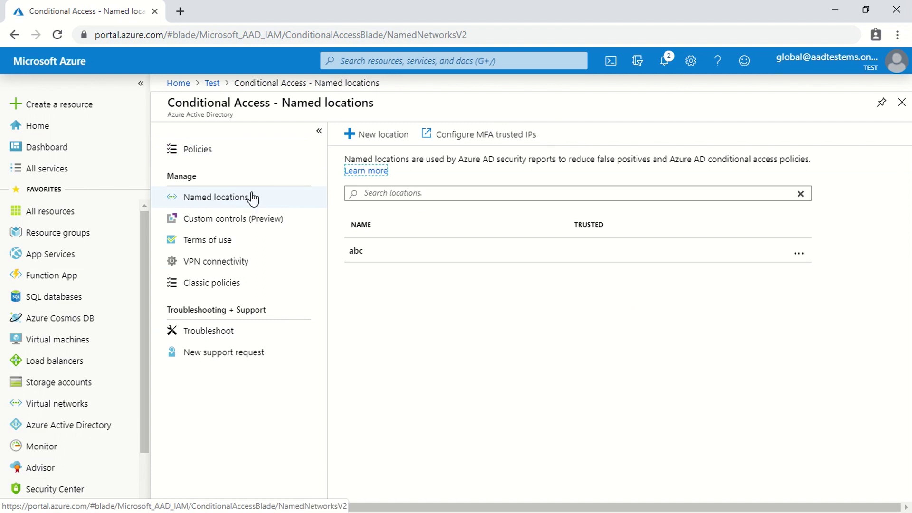
left_click(350, 134)
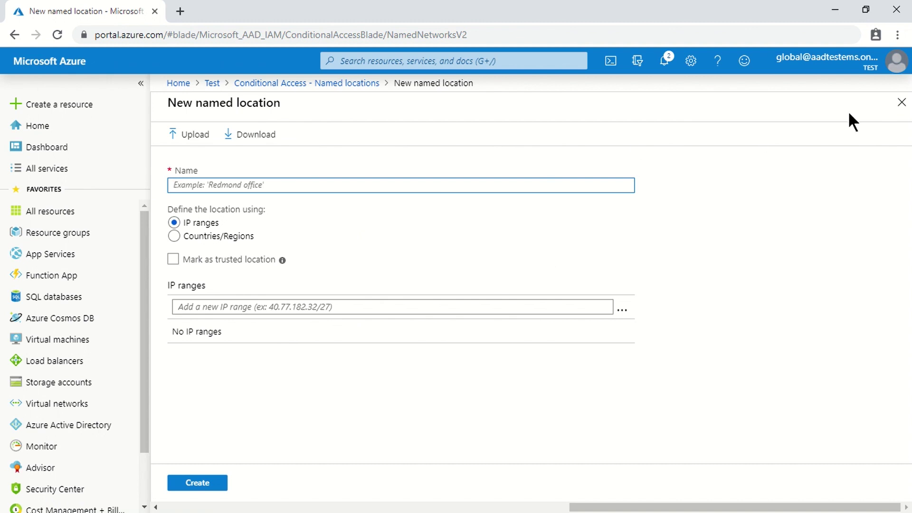
left_click(901, 102)
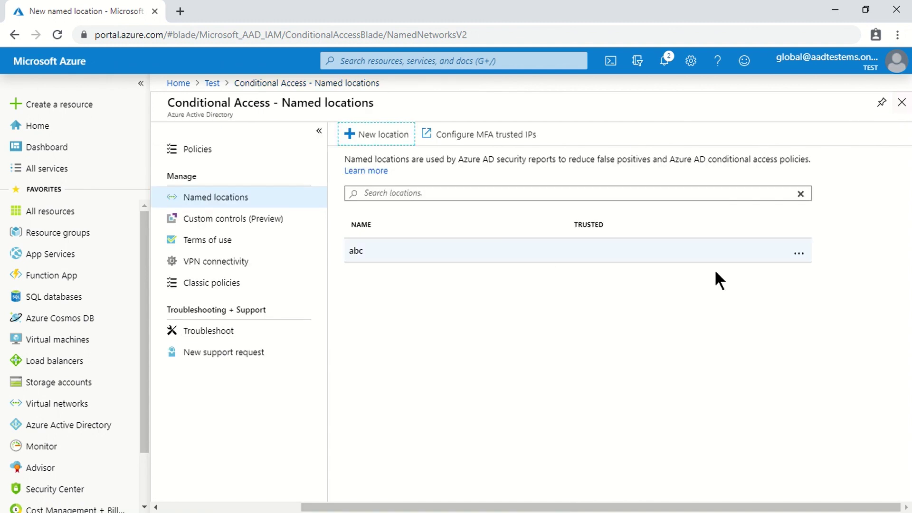
left_click(368, 259)
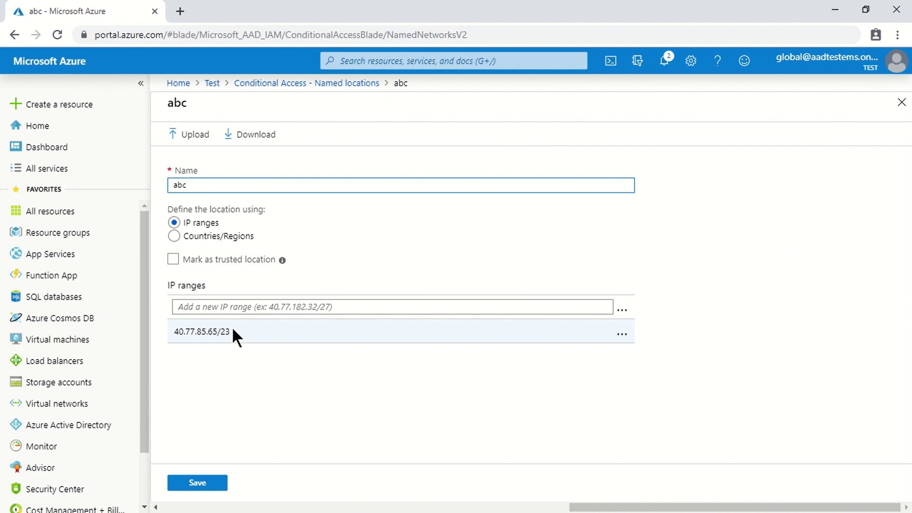
left_click(901, 102)
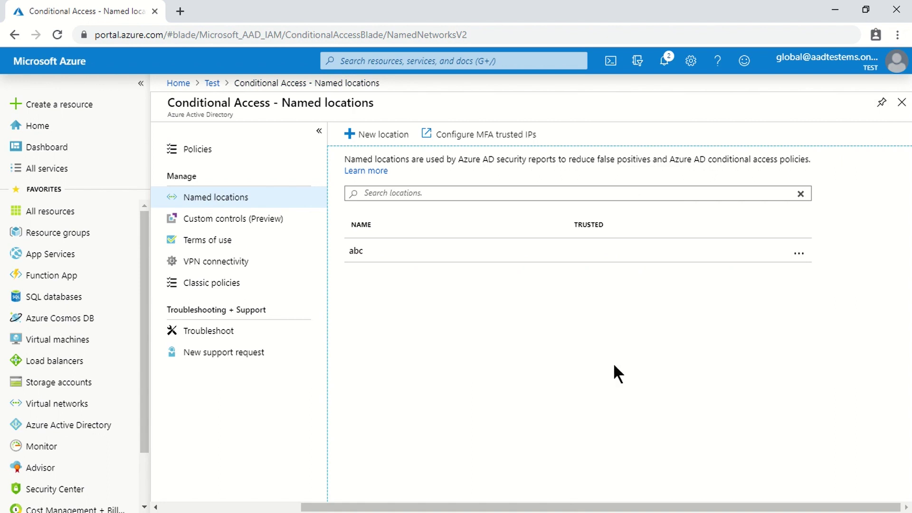
Step: Preview the Custom controls (Preview) new-control template, then view Terms of use listing ConceptsWork
left_click(210, 227)
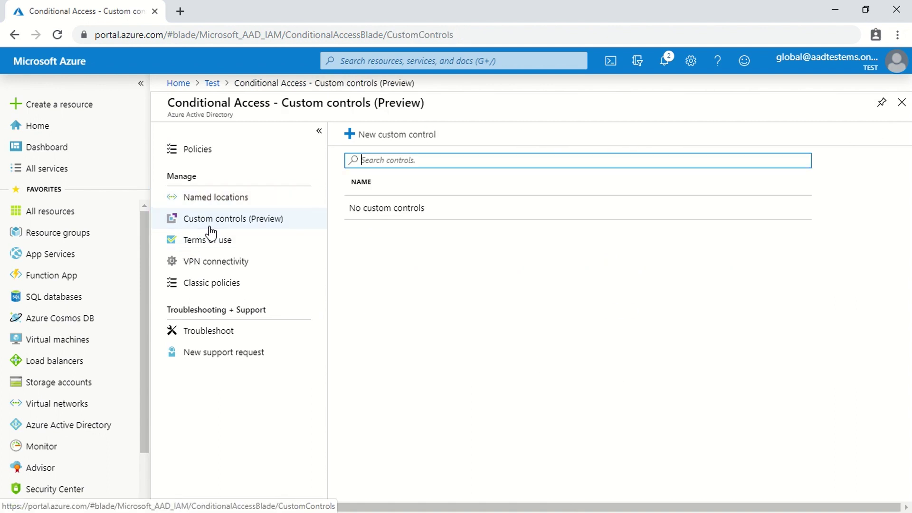
left_click(378, 135)
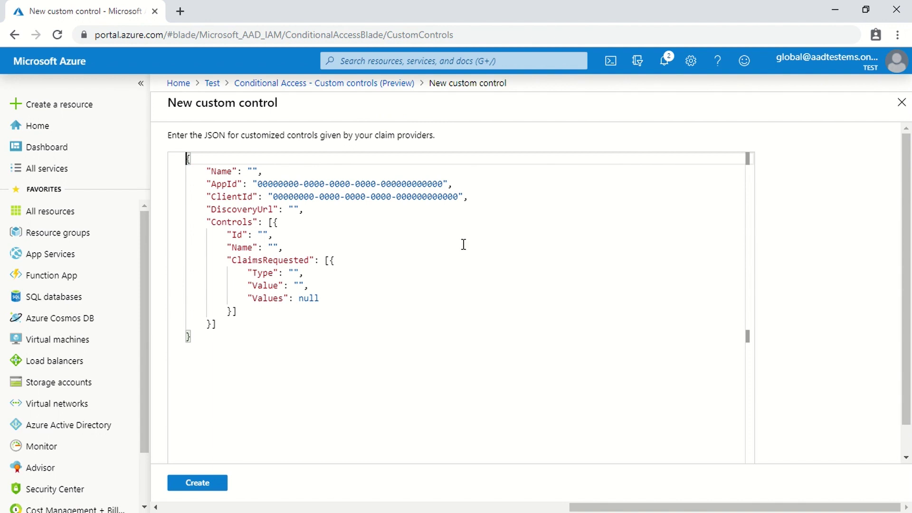
left_click(901, 103)
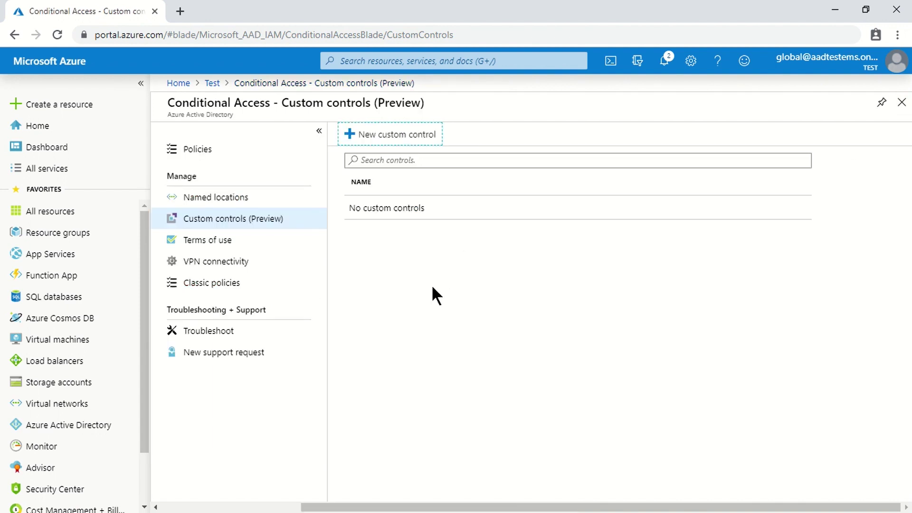
left_click(214, 244)
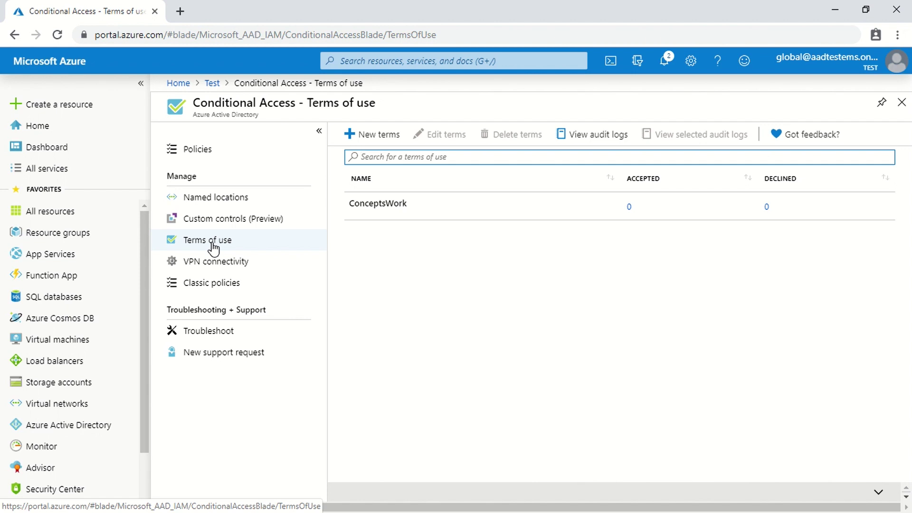
Step: Check the VPN connectivity certificates and Classic policies, then return to the Policies list
left_click(220, 264)
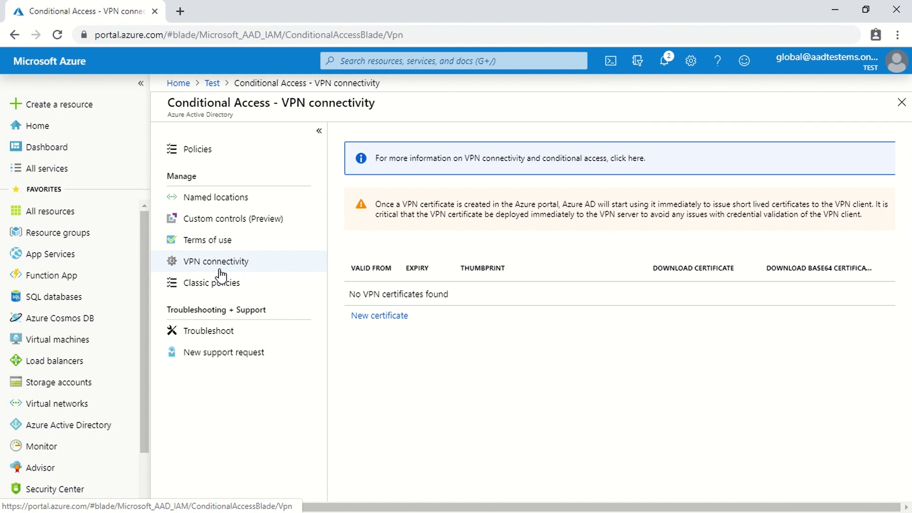
left_click(230, 288)
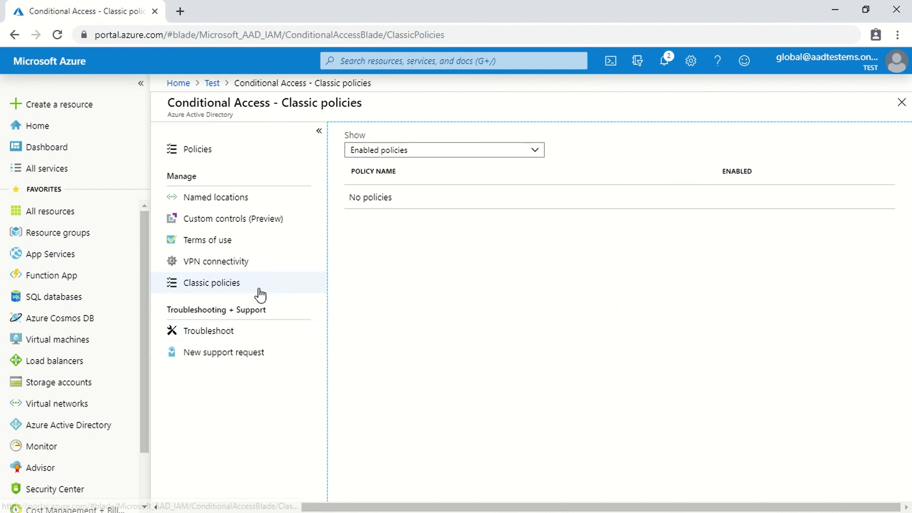
left_click(220, 154)
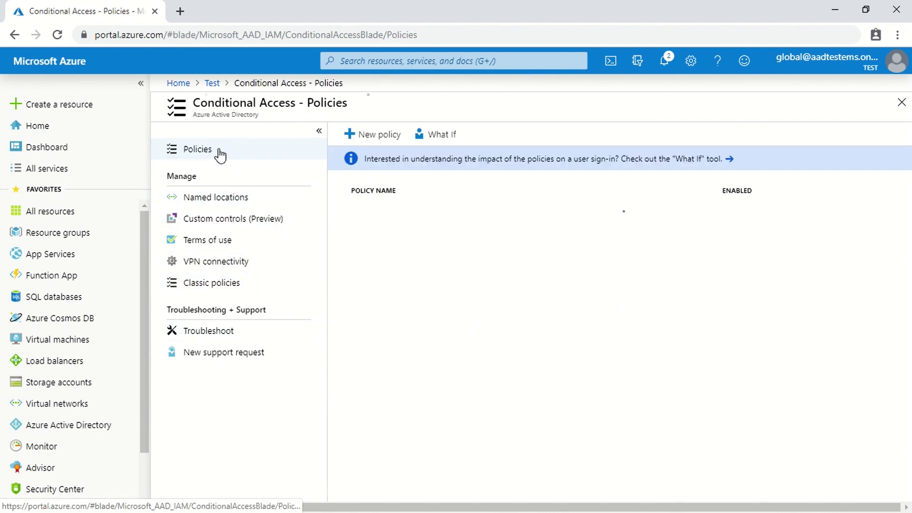
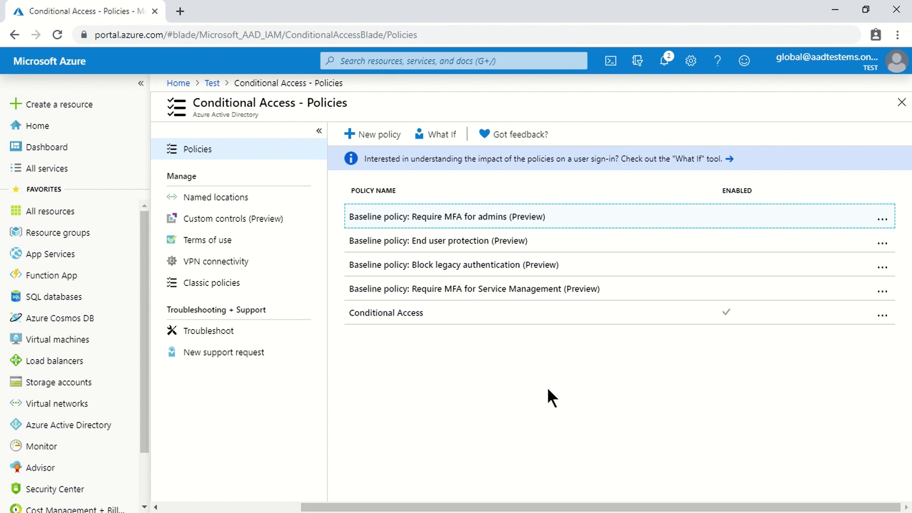
Step: Create a new Conditional Access policy named TEST and scroll through its form
left_click(785, 426)
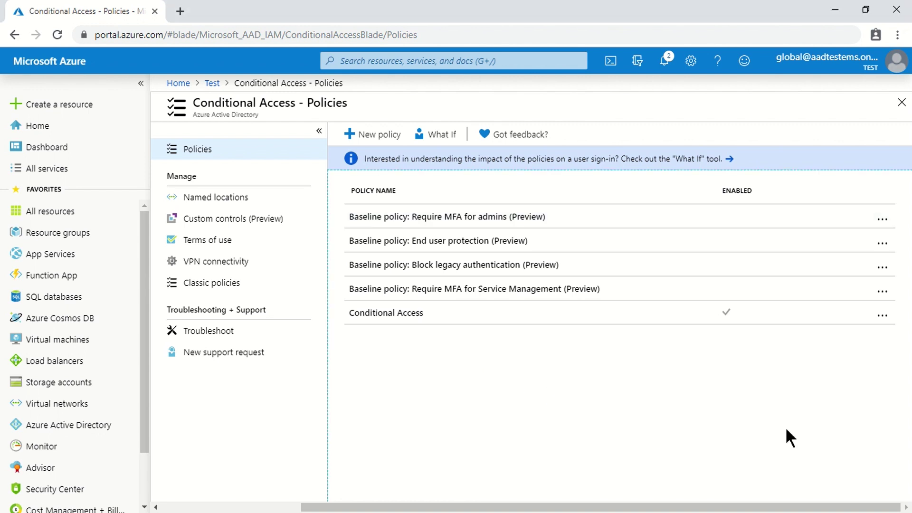
left_click(368, 138)
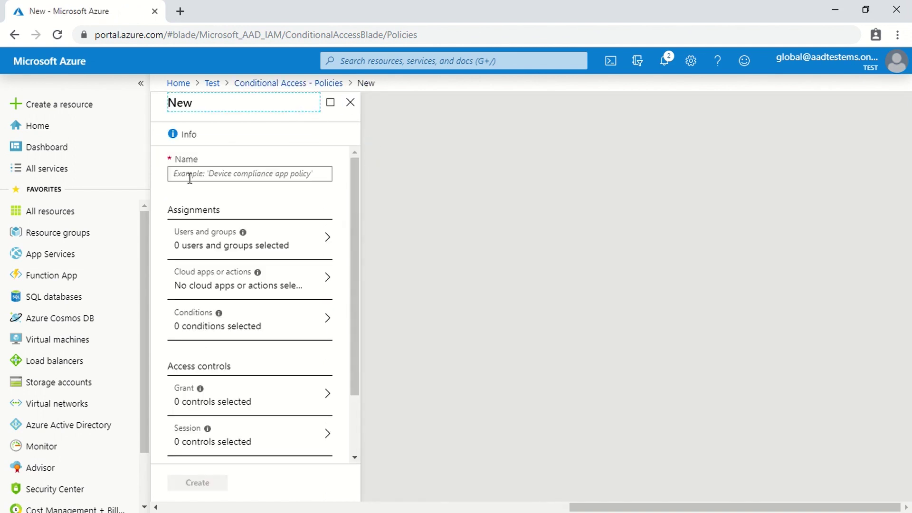
left_click(189, 175)
type("TEST")
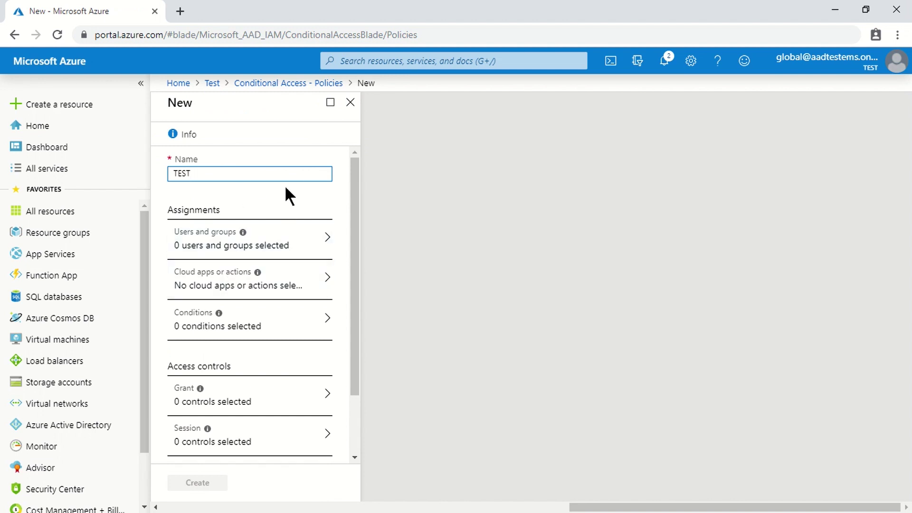
scroll(298, 181, "down", 2)
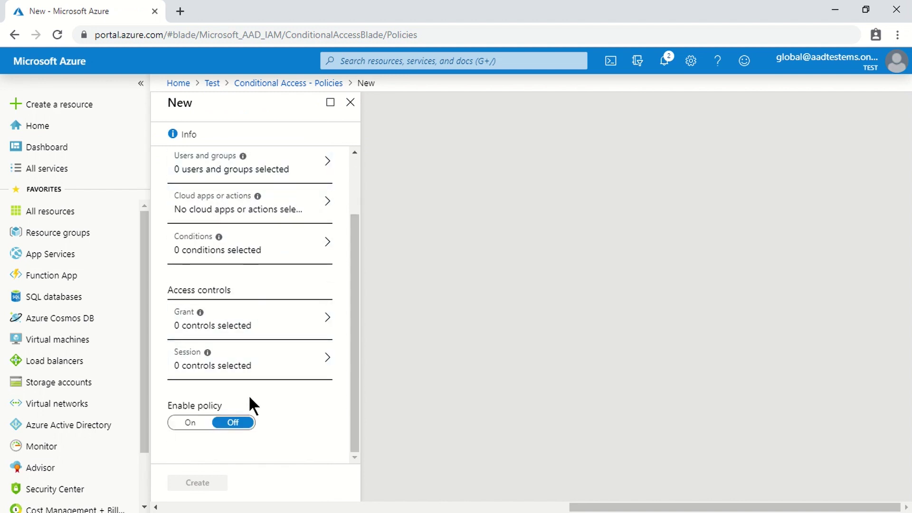
scroll(259, 391, "up", 2)
Step: Set TEST to include selected users and groups, and enable Users and groups under Exclude
left_click(207, 250)
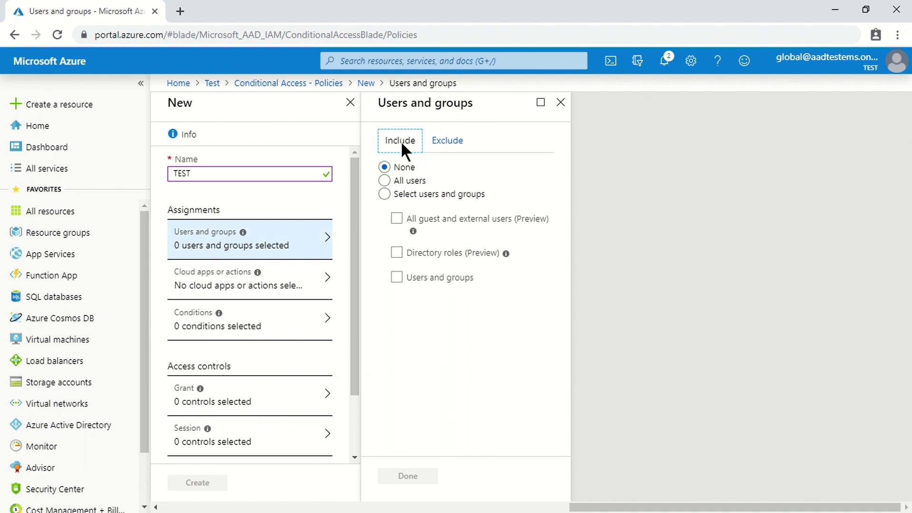
left_click(449, 141)
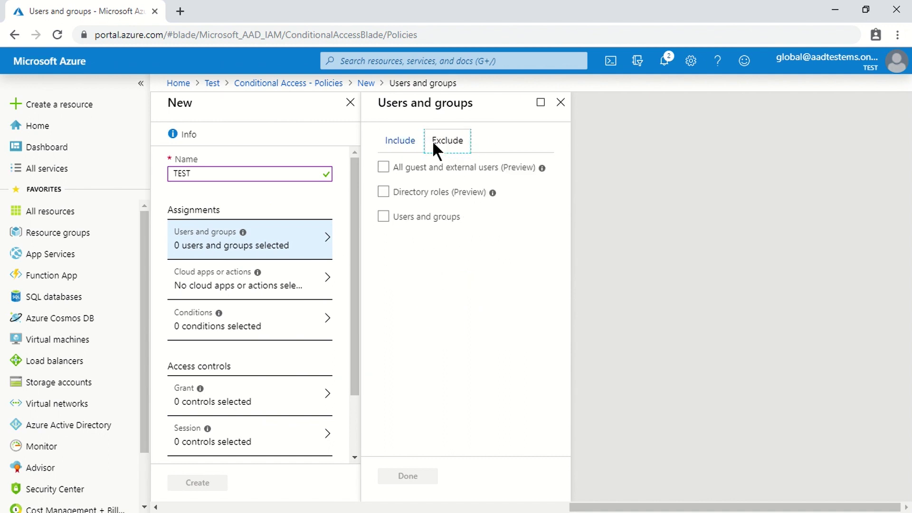
left_click(398, 141)
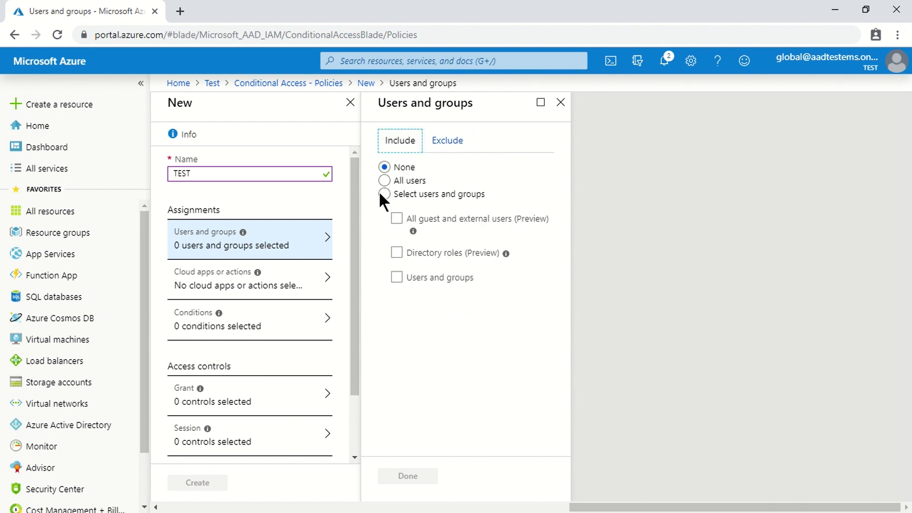
left_click(382, 194)
left_click(398, 277)
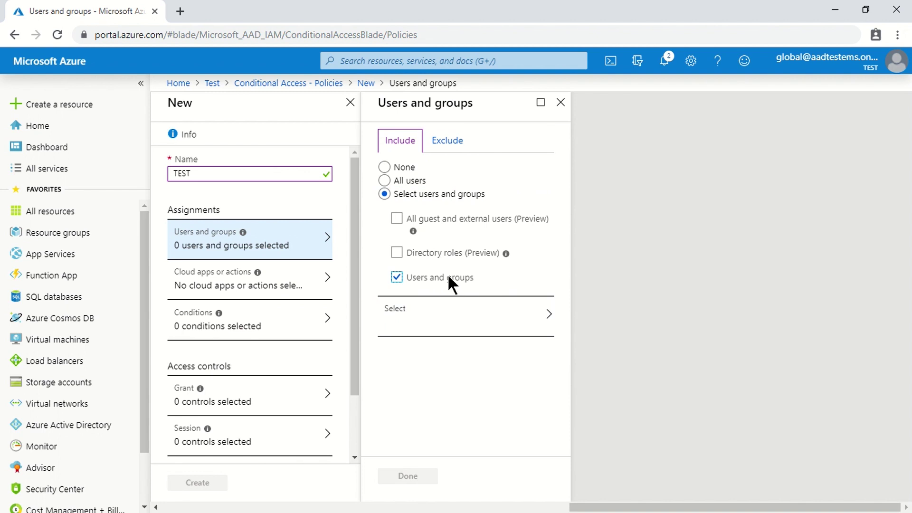
left_click(496, 280)
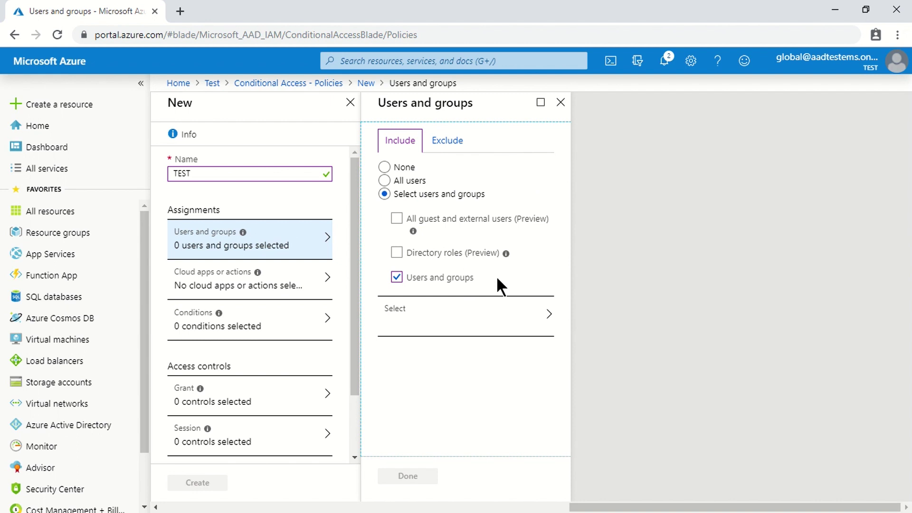
left_click(446, 142)
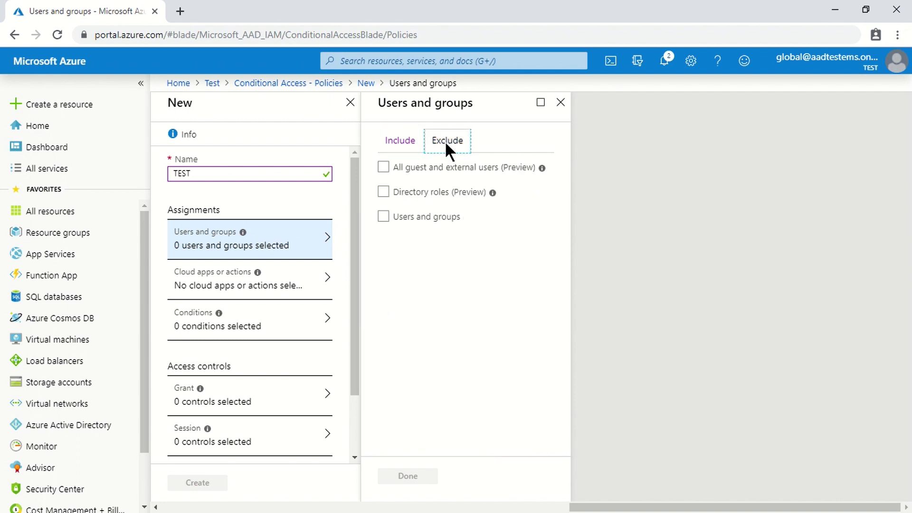
left_click(383, 216)
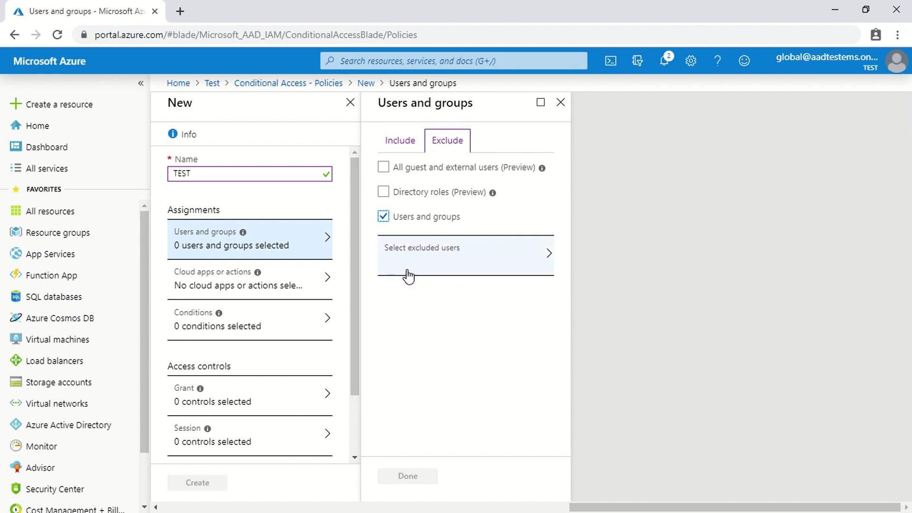
Step: Discard the user assignment edits, choose Select apps, and browse the cloud apps list
left_click(204, 296)
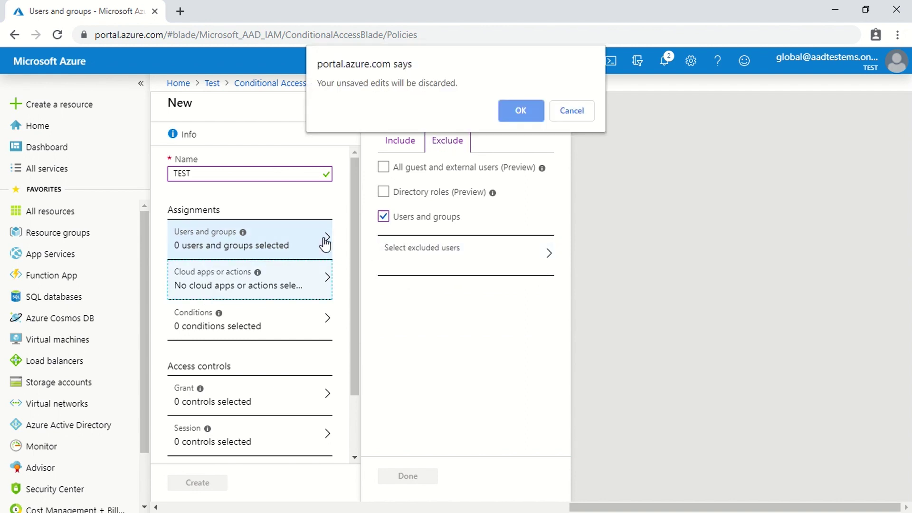
left_click(521, 110)
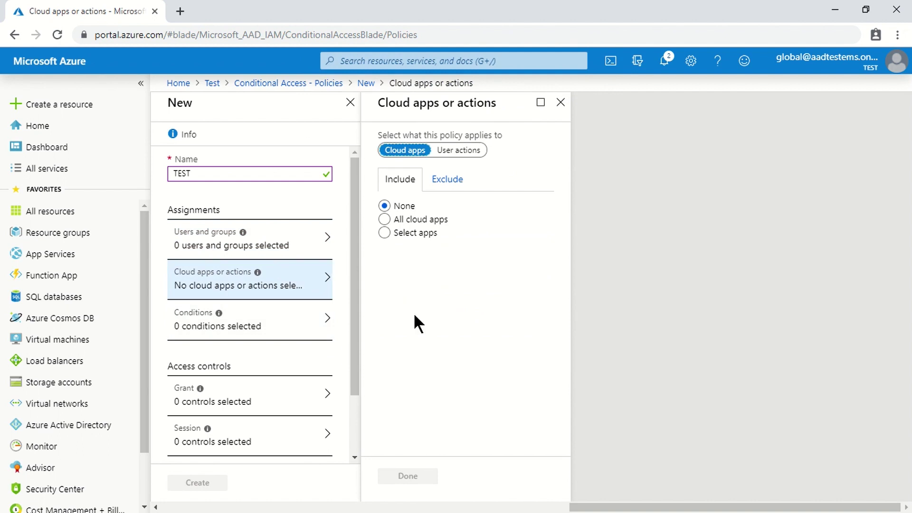
left_click(384, 232)
left_click(443, 285)
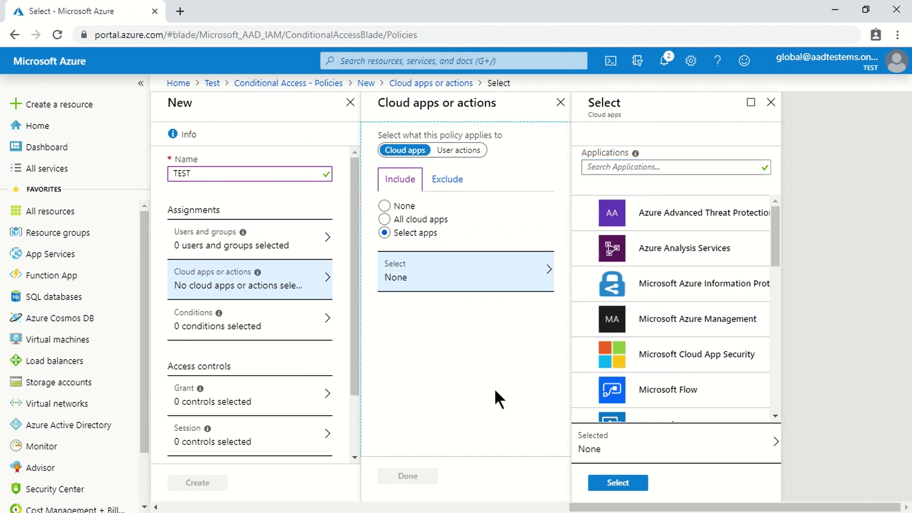
left_click(770, 102)
Step: Target the Register security information user action, discard it, and bring up Conditions
left_click(457, 152)
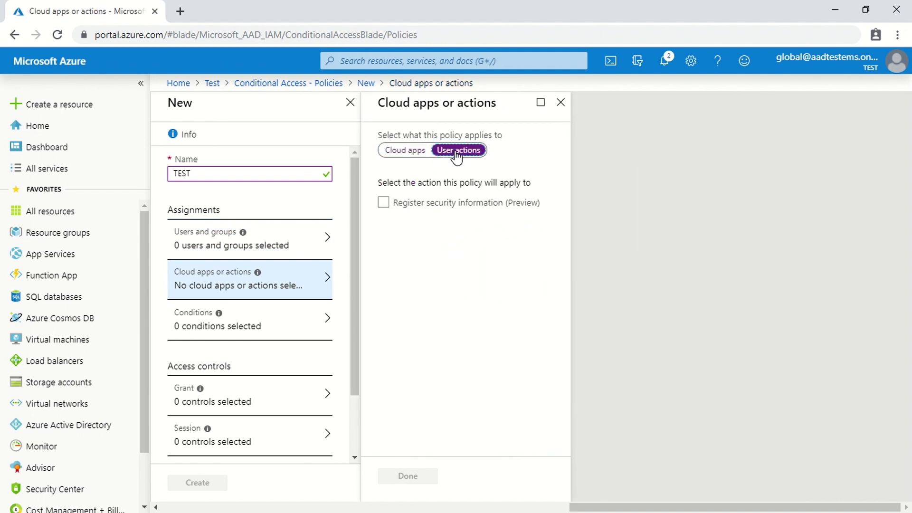
left_click(382, 202)
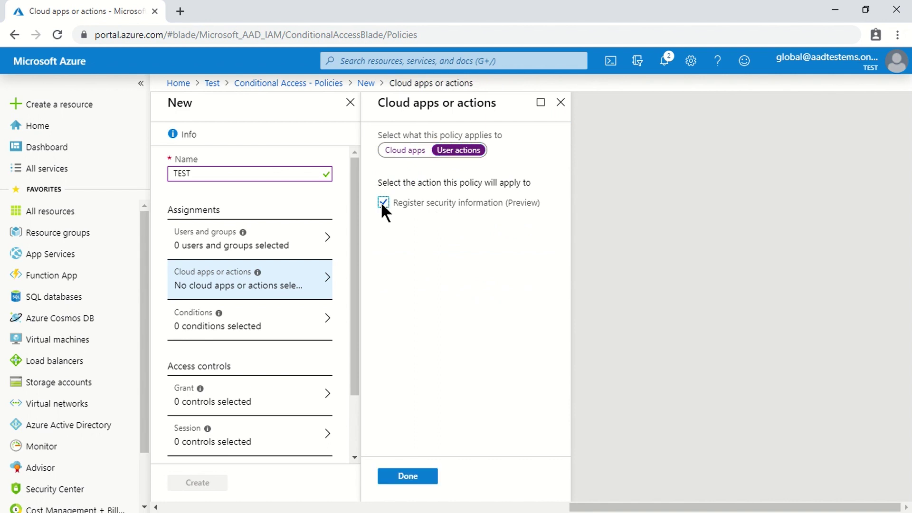
left_click(470, 261)
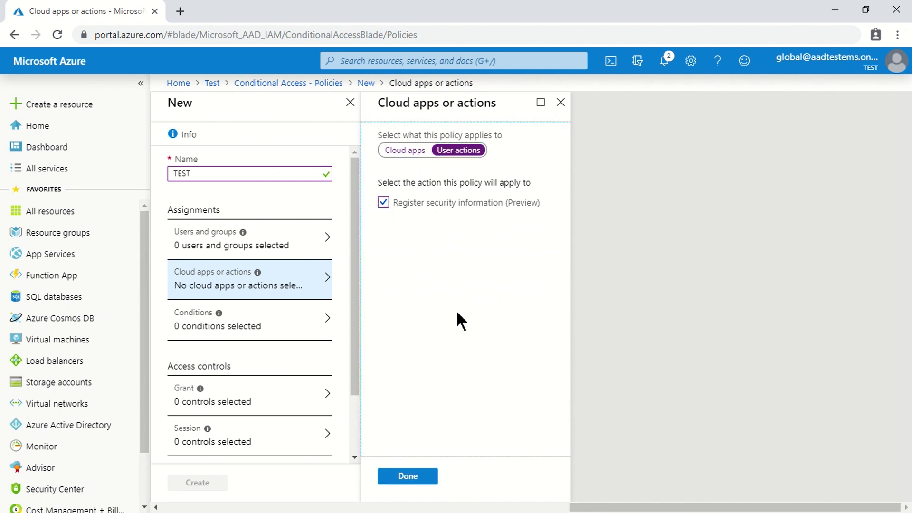
left_click(560, 107)
left_click(512, 110)
left_click(228, 321)
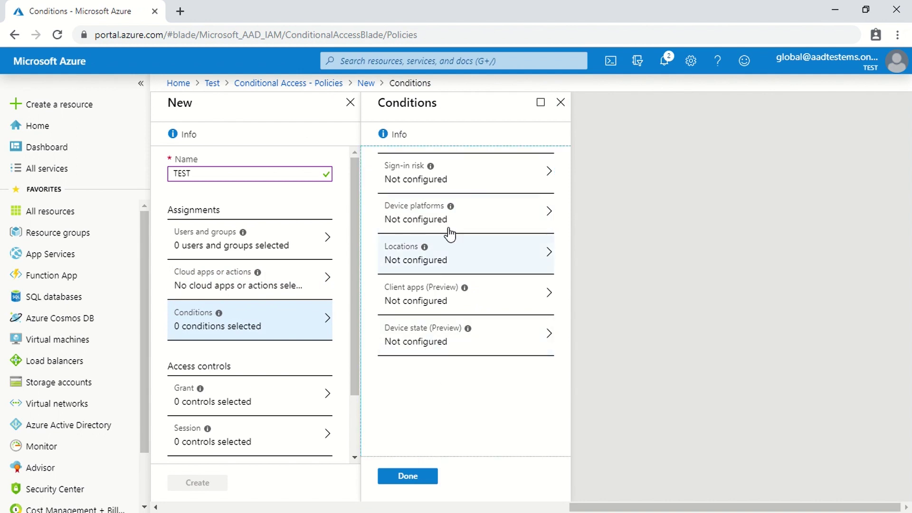
Step: Try sign-in risk set to Yes with High risk, then discard the change
left_click(466, 179)
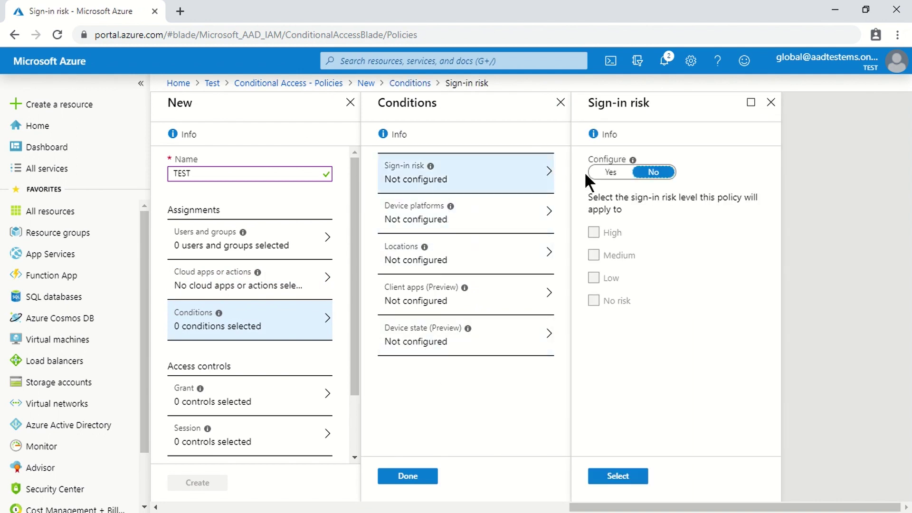
left_click(608, 171)
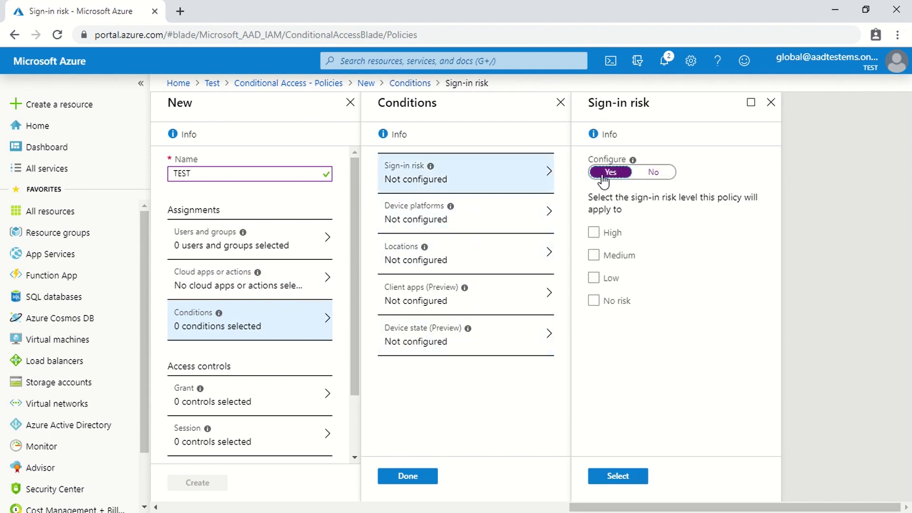
left_click(595, 232)
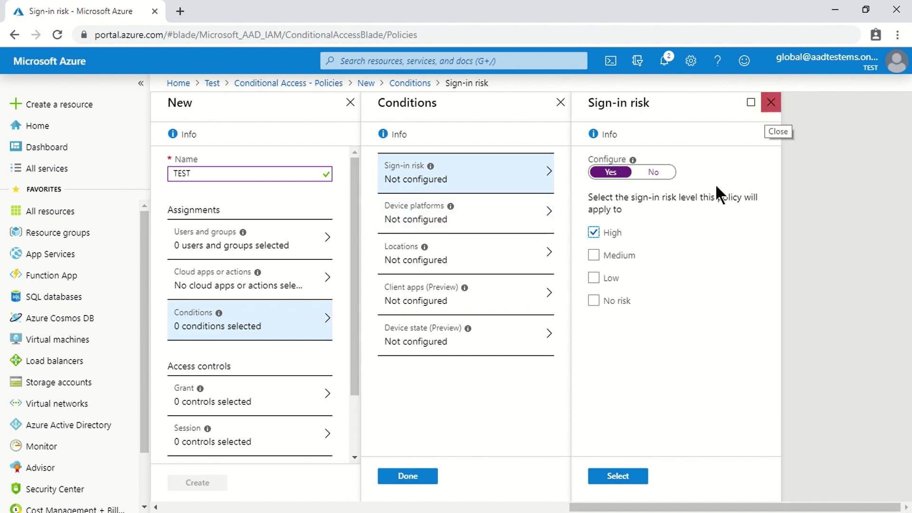
left_click(771, 103)
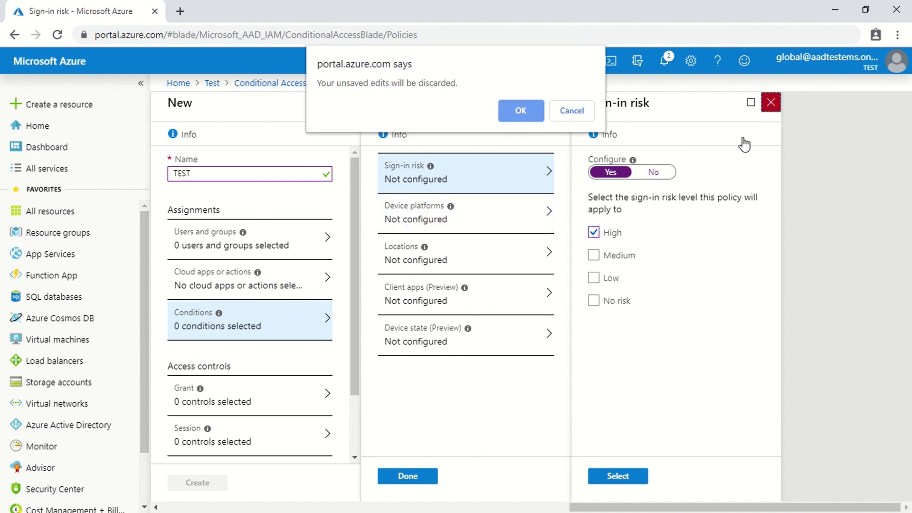
left_click(517, 110)
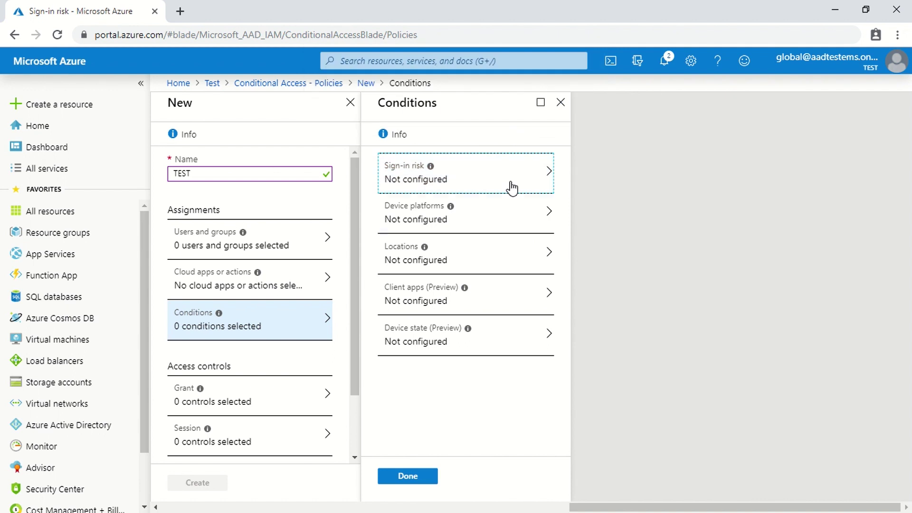
Step: Try device platforms set to Yes excluding iOS, then discard the change
left_click(508, 224)
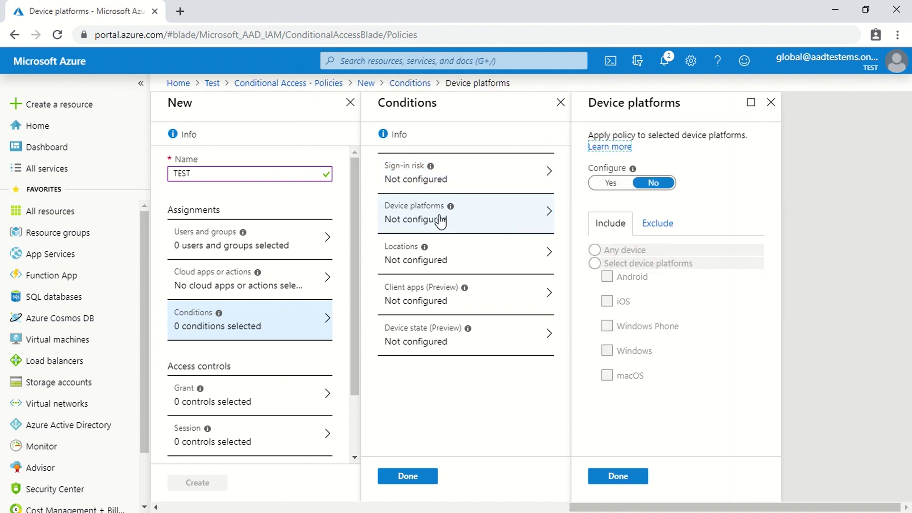
left_click(603, 182)
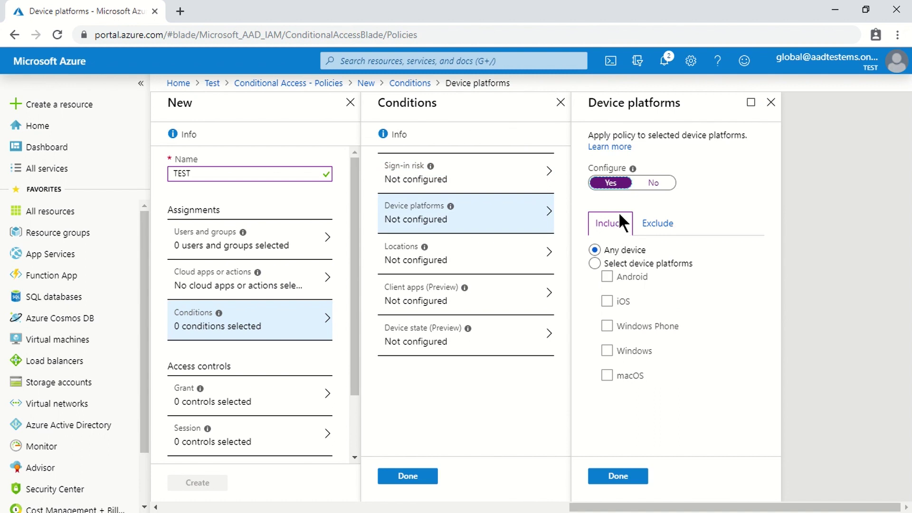
left_click(657, 225)
left_click(593, 274)
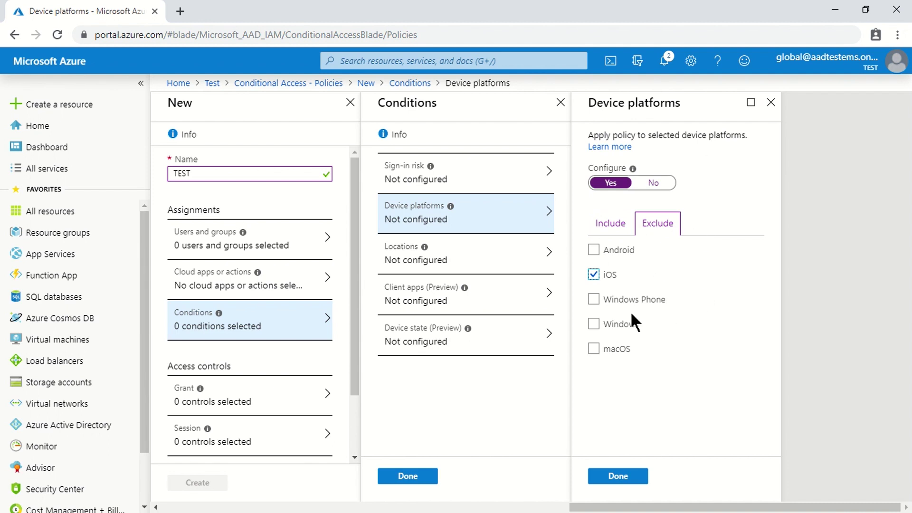
double_click(770, 103)
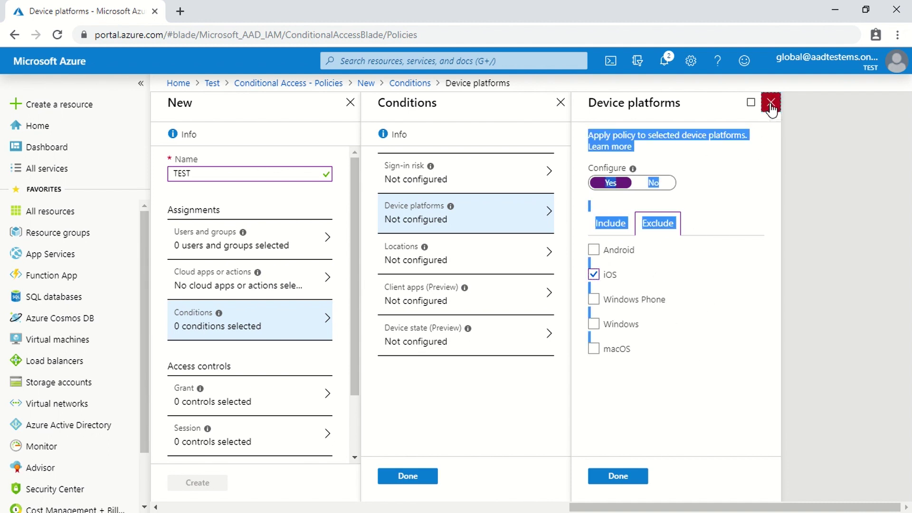
left_click(519, 110)
Step: Try Locations set to Yes with Selected locations, then discard without choosing any
left_click(459, 268)
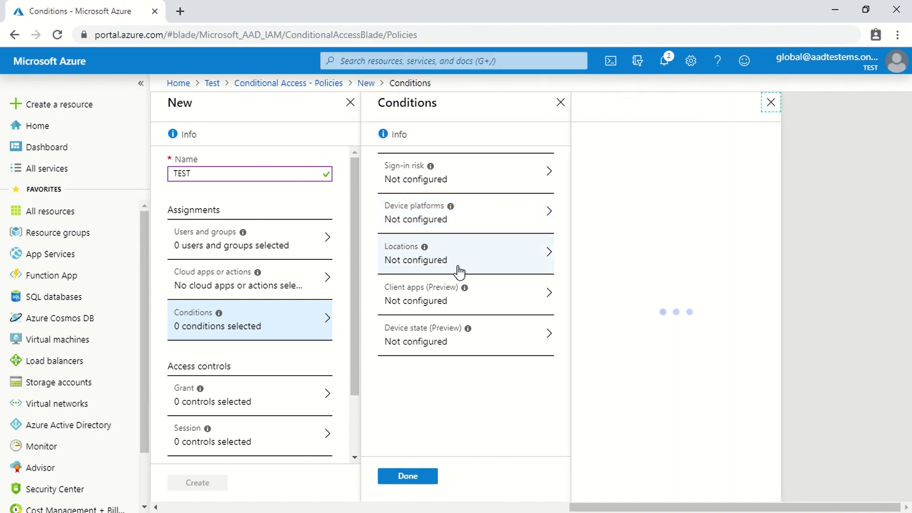
left_click(600, 184)
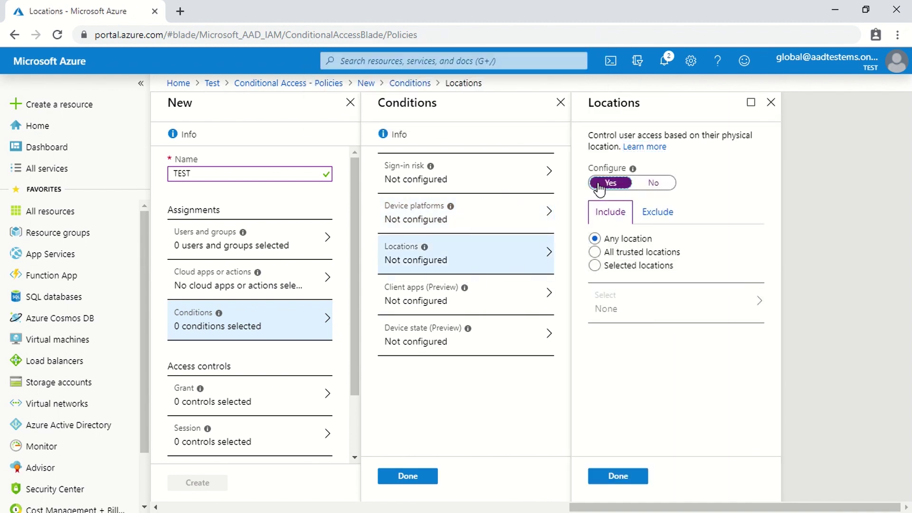
left_click(594, 265)
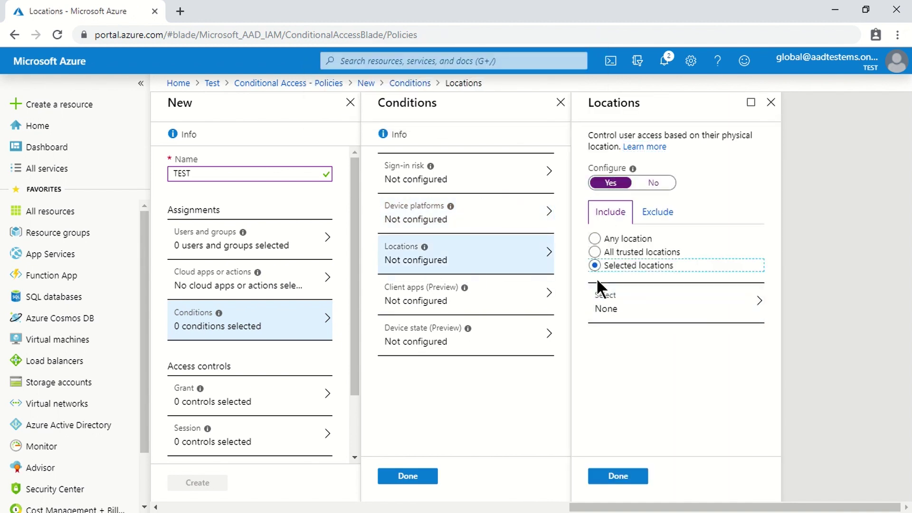
left_click(605, 318)
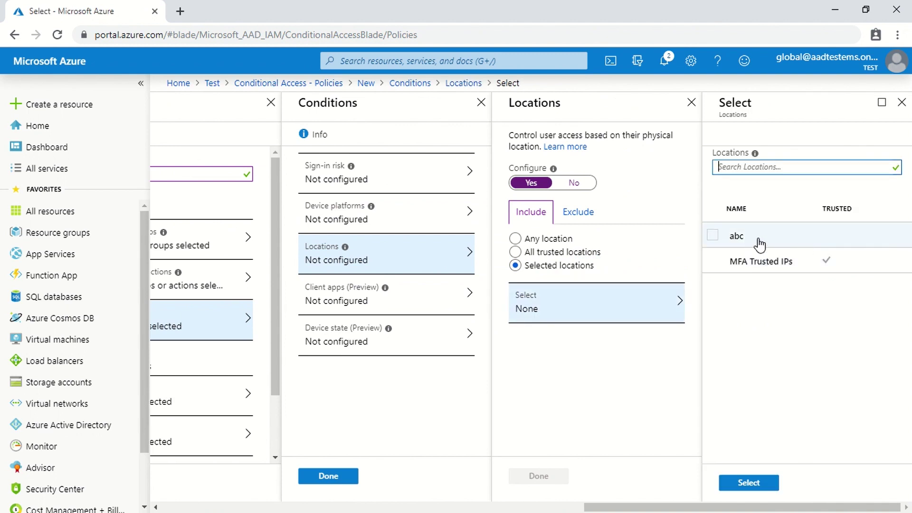
left_click(901, 102)
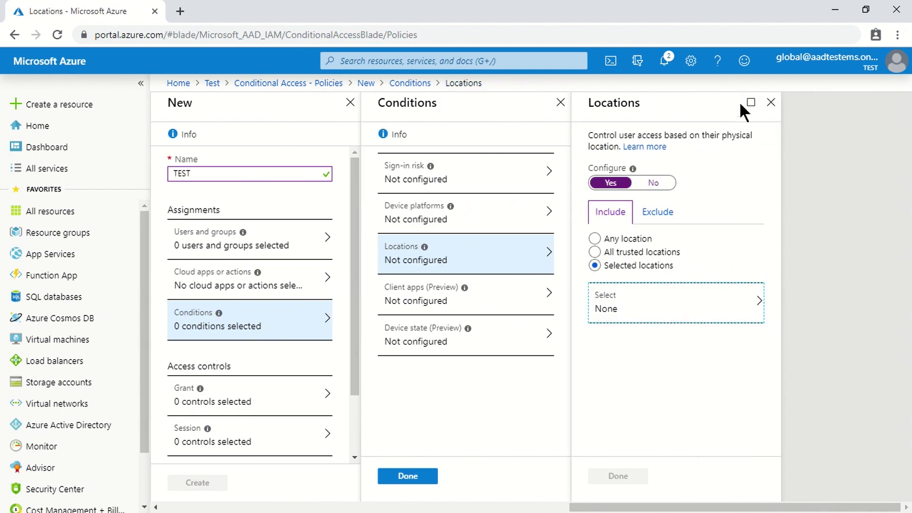
left_click(770, 102)
left_click(518, 114)
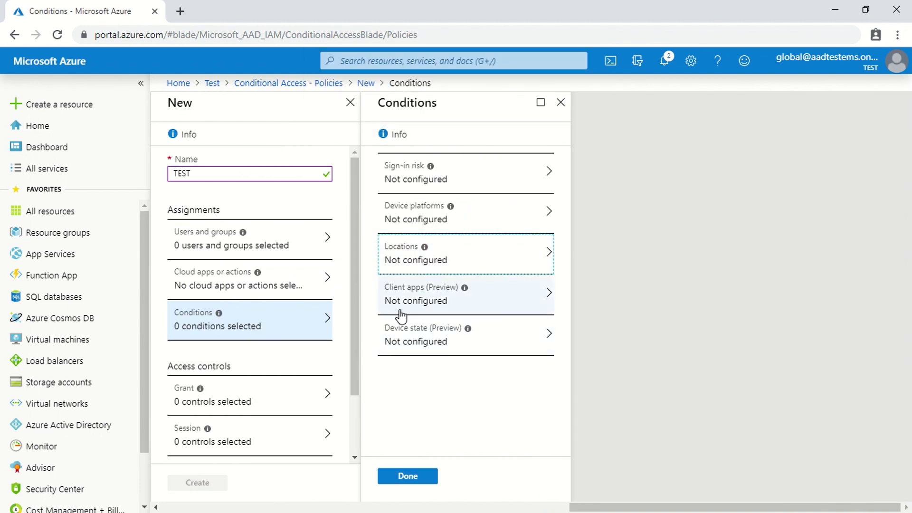
Step: Try Client apps set to Yes with browsers and mobile/desktop clients unticked, then discard
left_click(398, 309)
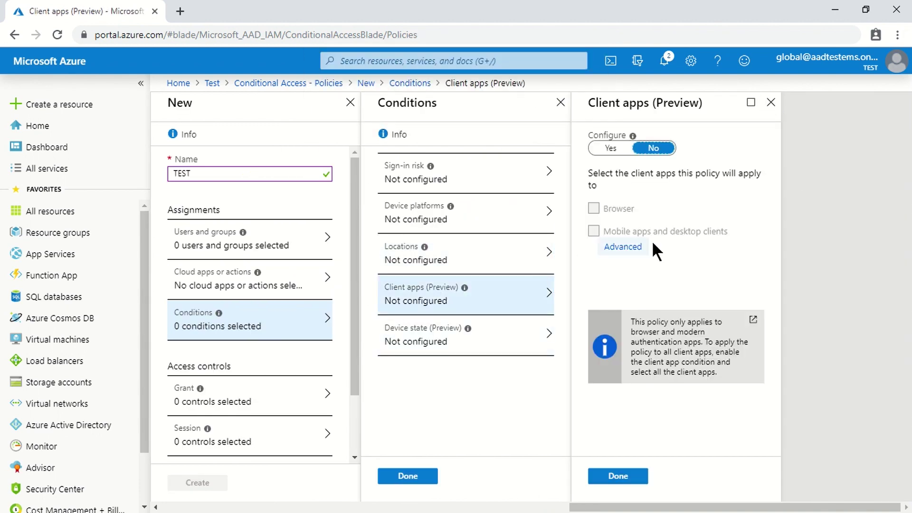
left_click(599, 149)
left_click(610, 148)
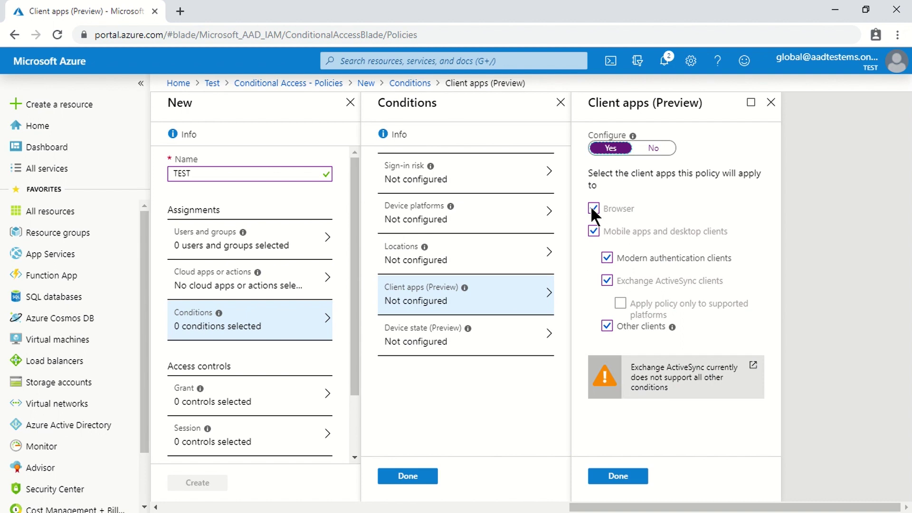
left_click(592, 209)
left_click(593, 231)
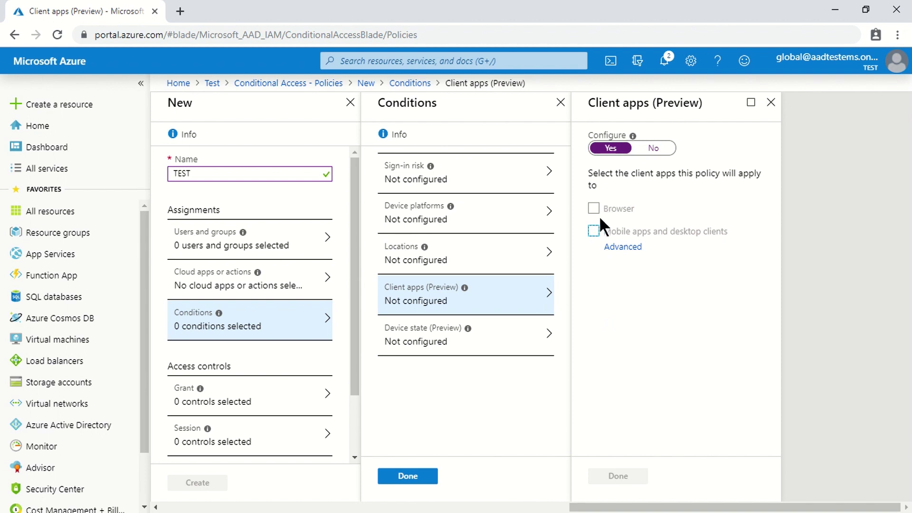
left_click(770, 103)
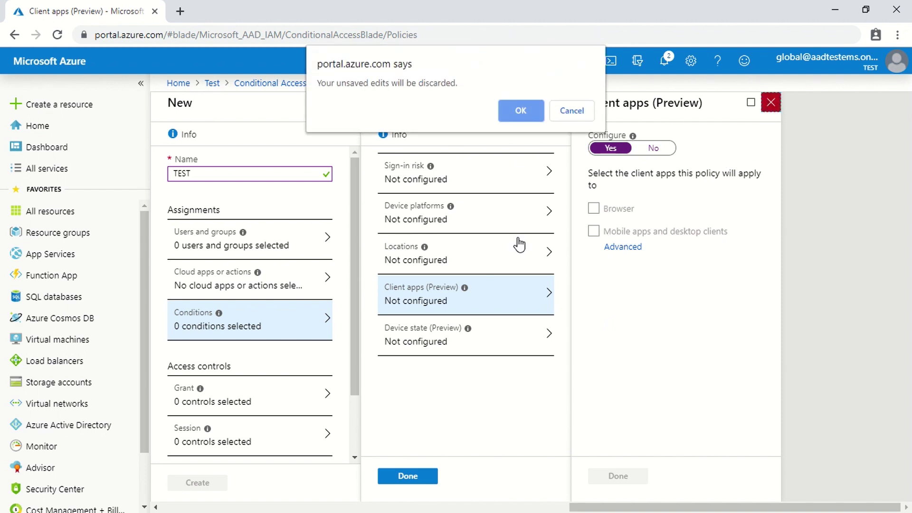
left_click(524, 110)
Step: Try device state set to Yes excluding Hybrid Azure AD joined devices, discard it, close Conditions
mouse_move(470, 338)
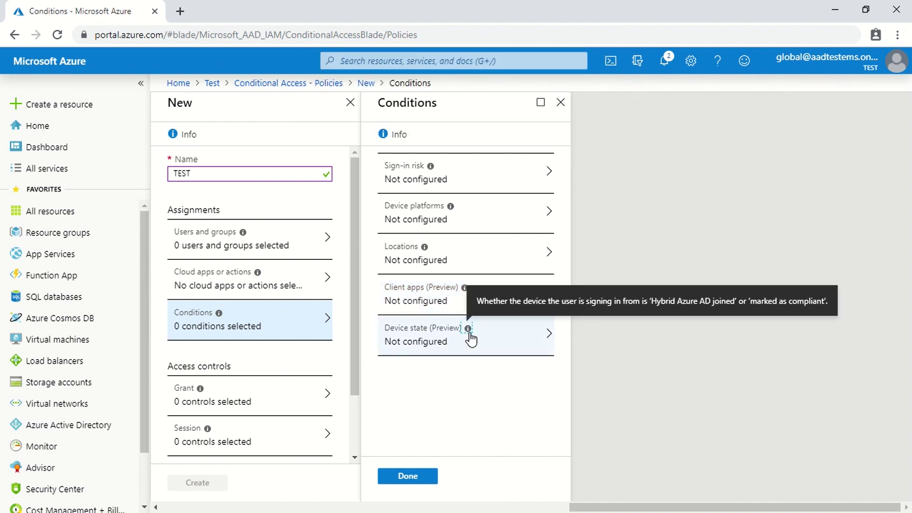
left_click(507, 337)
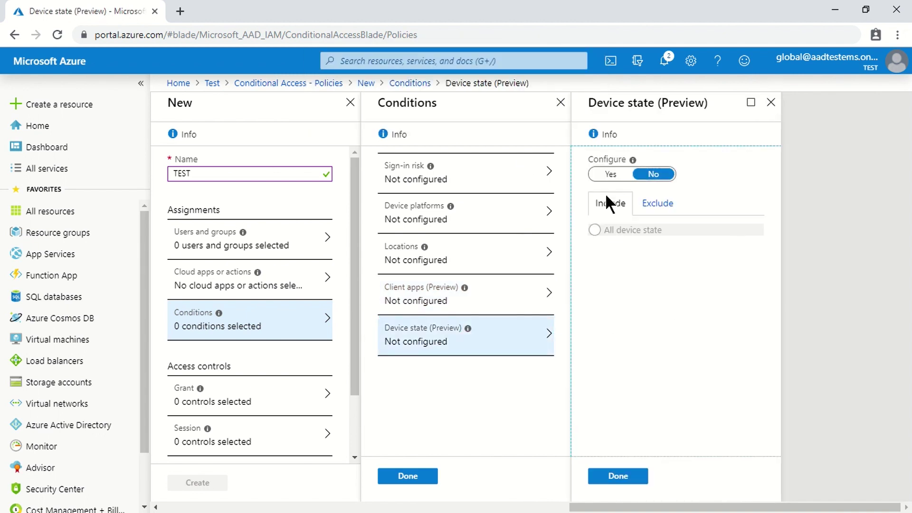
left_click(610, 175)
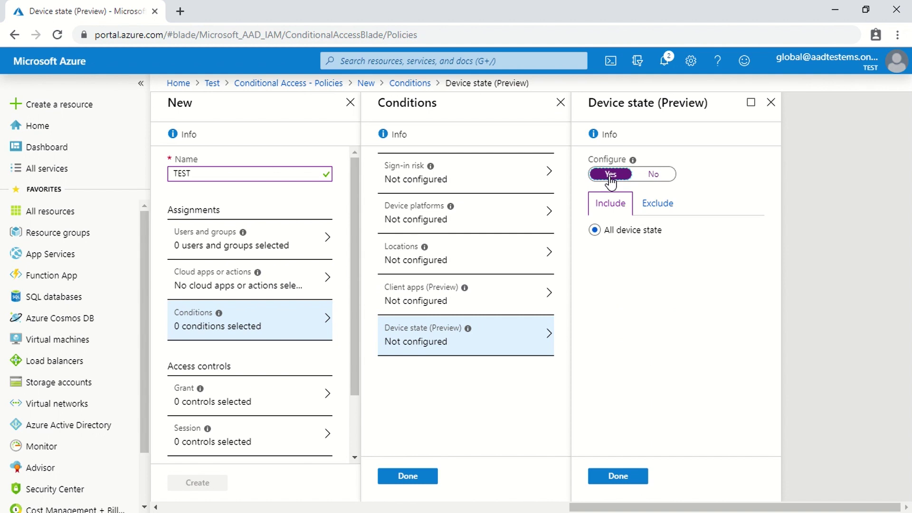
left_click(660, 202)
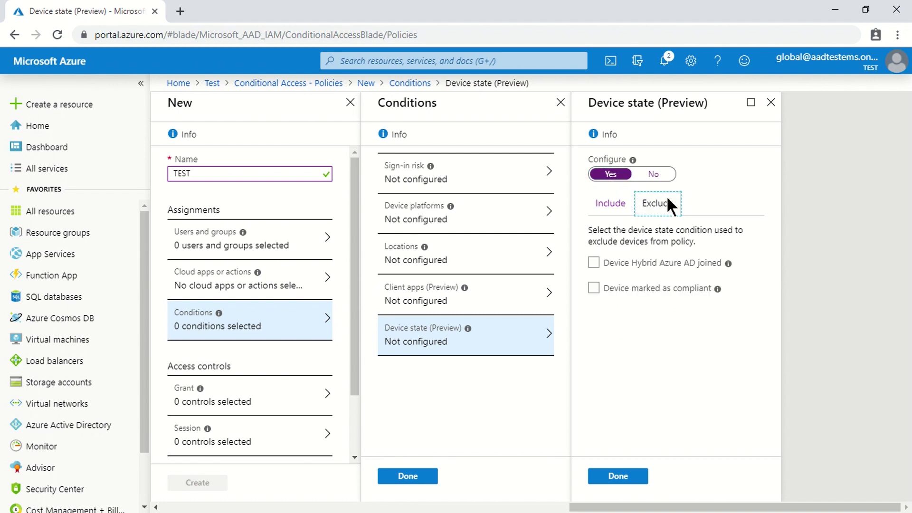
left_click(593, 262)
left_click(609, 208)
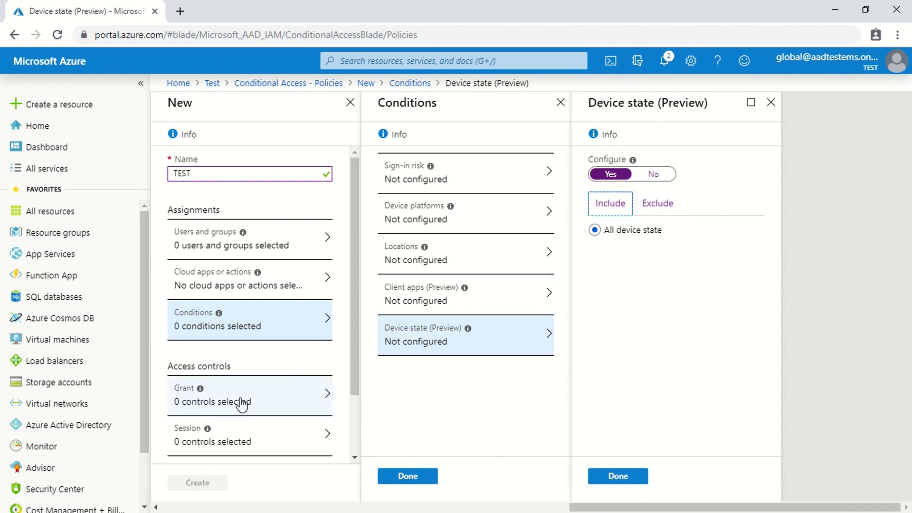
left_click(770, 103)
left_click(519, 114)
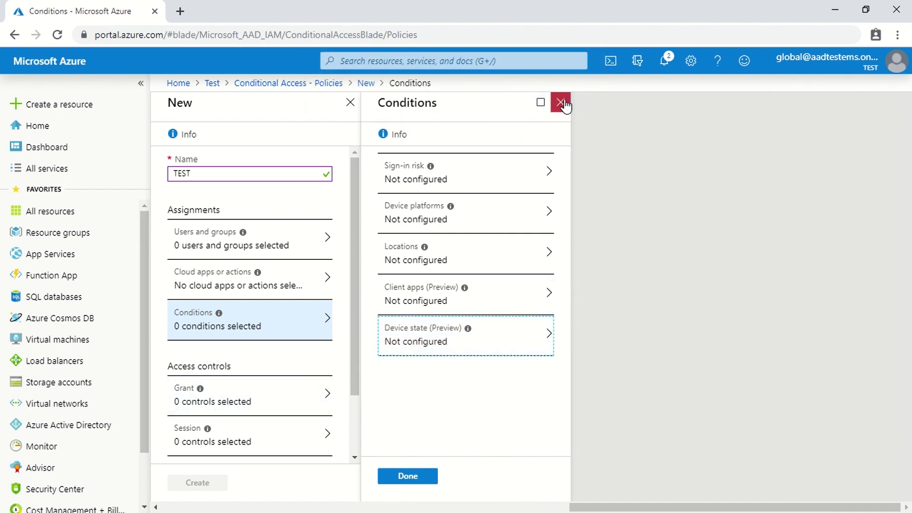
left_click(560, 103)
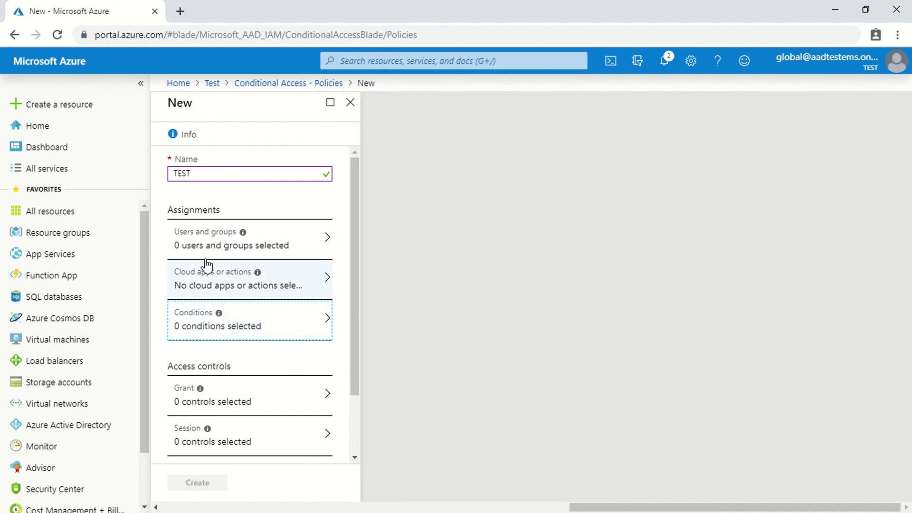
scroll(234, 255, "down", 2)
Step: In Grant, switch between Block access and Grant access, then open the approved client apps list
left_click(258, 325)
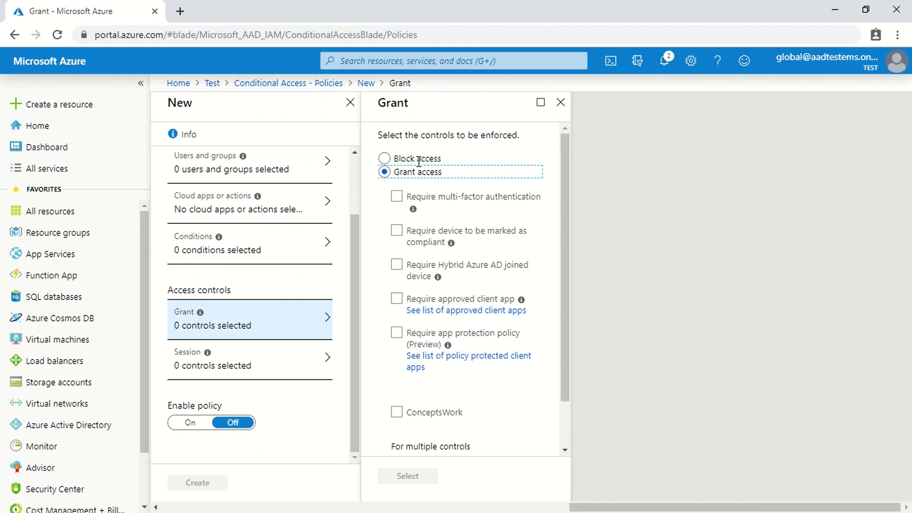
left_click(405, 159)
left_click(388, 170)
scroll(453, 272, "down", 1)
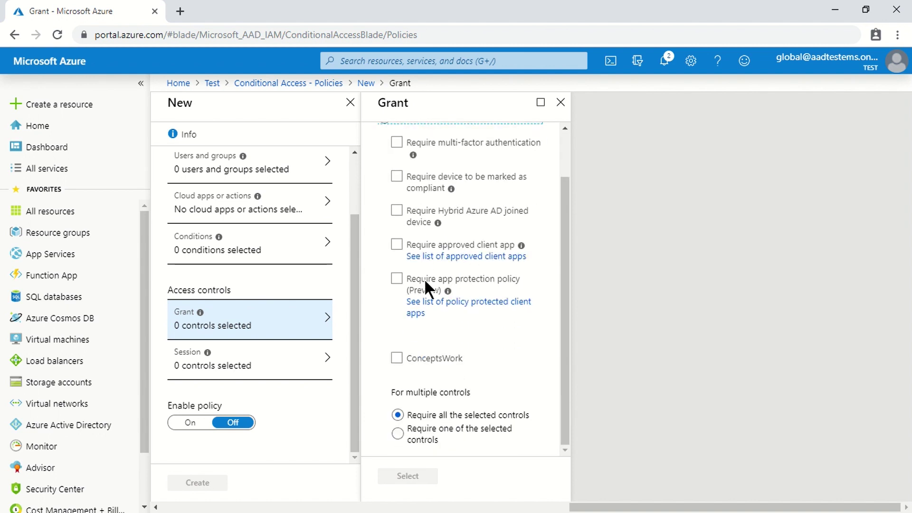
left_click(461, 256)
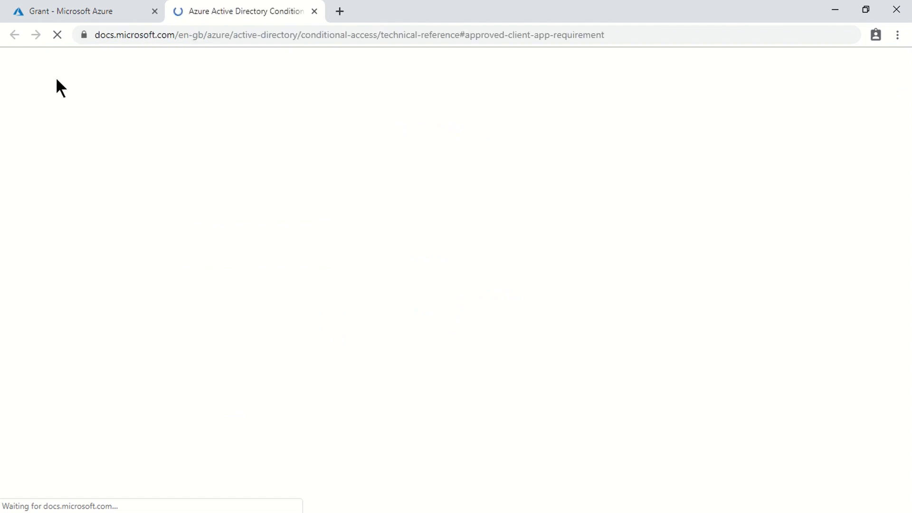
Step: Scroll the Docs approved client apps list, select Microsoft Skype for Business, return to the Grant tab
scroll(543, 298, "down", 5)
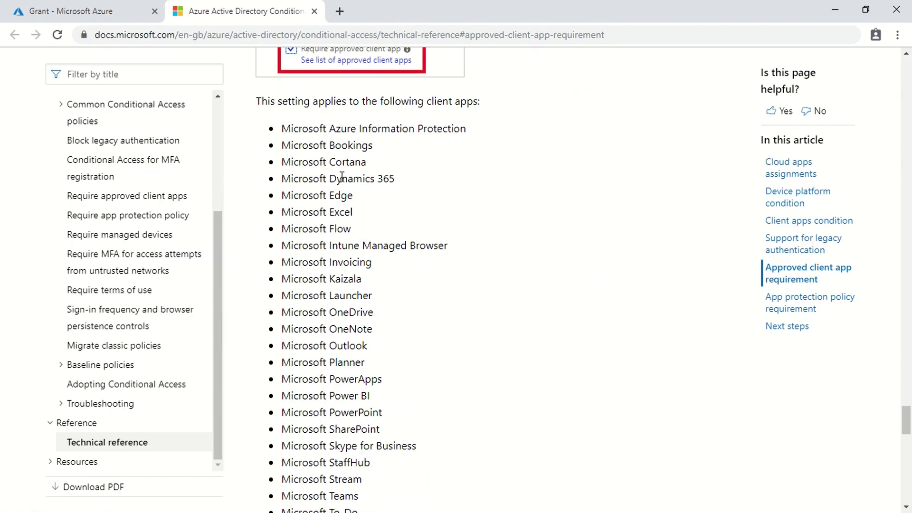
scroll(546, 305, "down", 8)
scroll(456, 280, "up", 4)
scroll(442, 302, "up", 4)
left_click_drag(290, 162, 342, 439)
triple_click(451, 445)
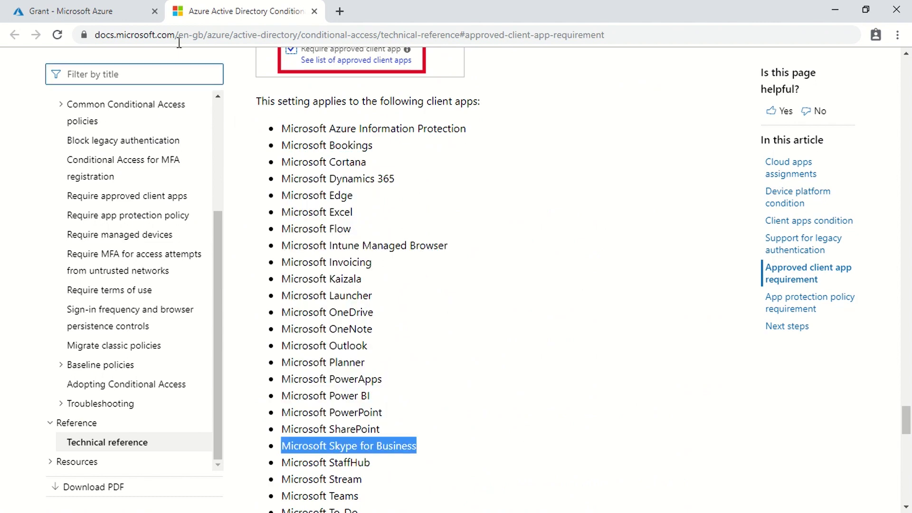
left_click(95, 11)
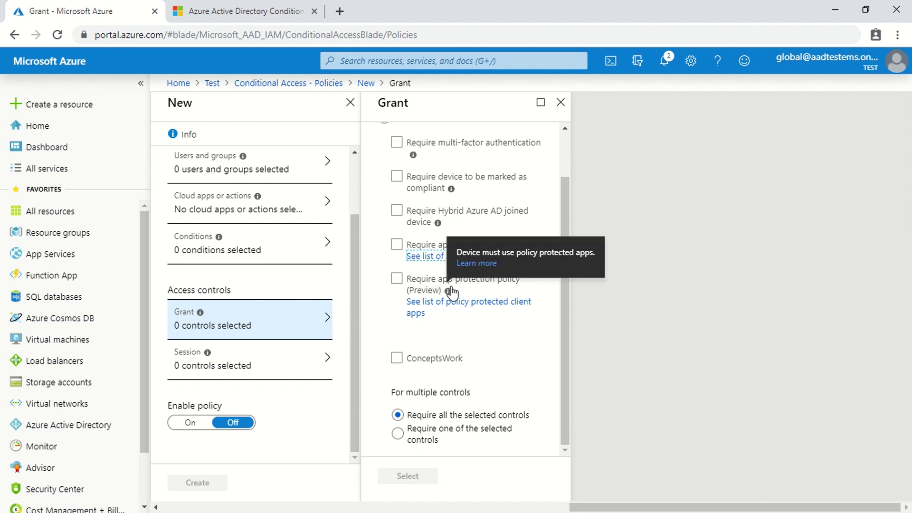
Step: Tick ConceptsWork in Grant, then move to Session controls, discarding that grant choice
left_click(396, 357)
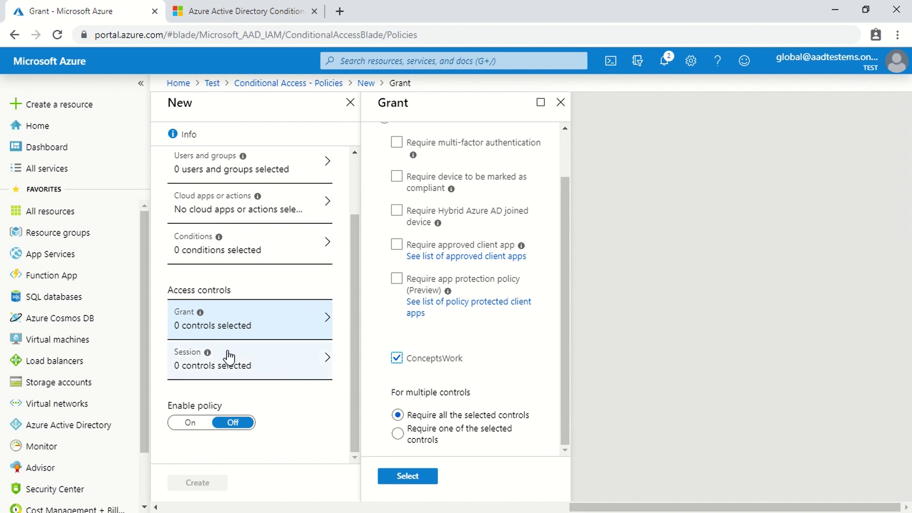
left_click(266, 373)
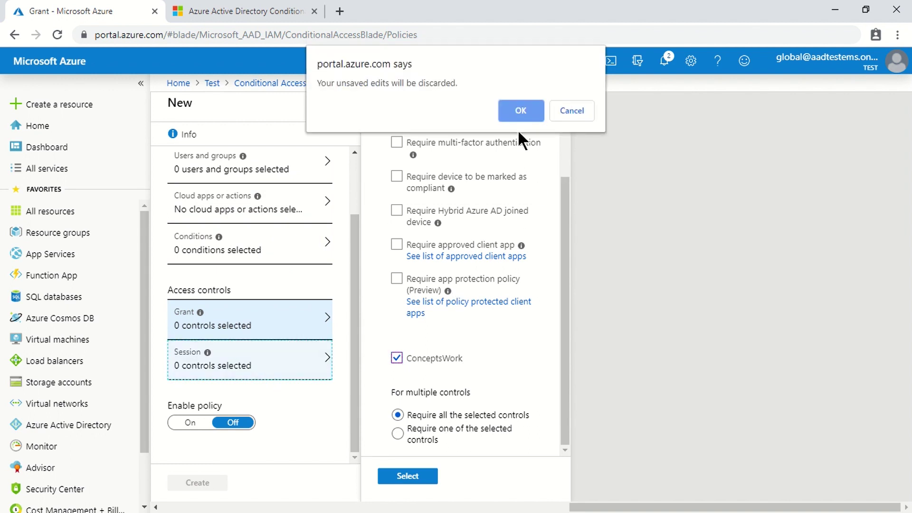
left_click(519, 112)
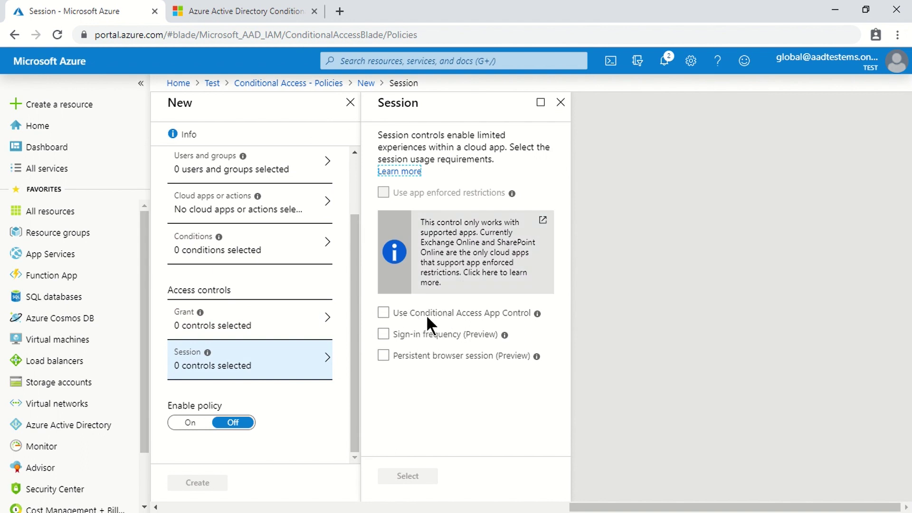
Step: Tick Conditional Access App Control, Sign-in frequency and Persistent browser session, then go to Cloud apps
left_click(382, 313)
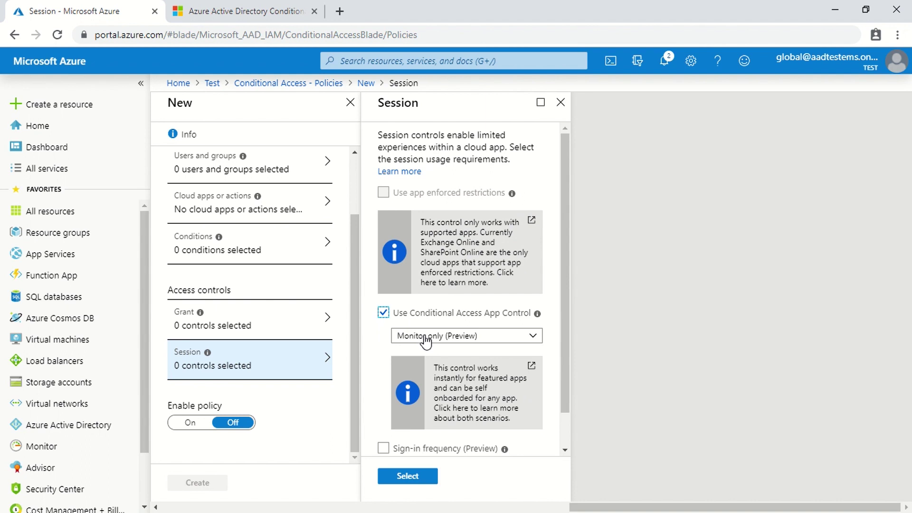
scroll(426, 340, "down", 1)
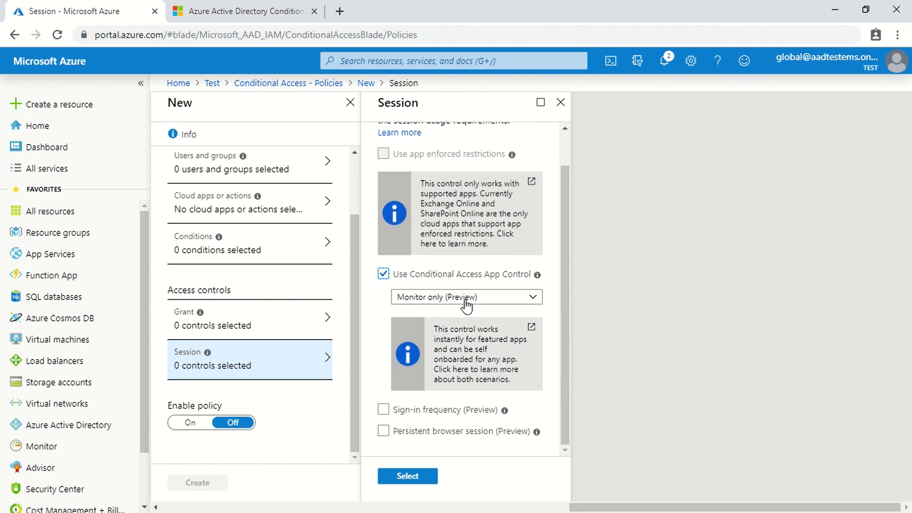
left_click(384, 408)
scroll(519, 316, "down", 1)
left_click(435, 405)
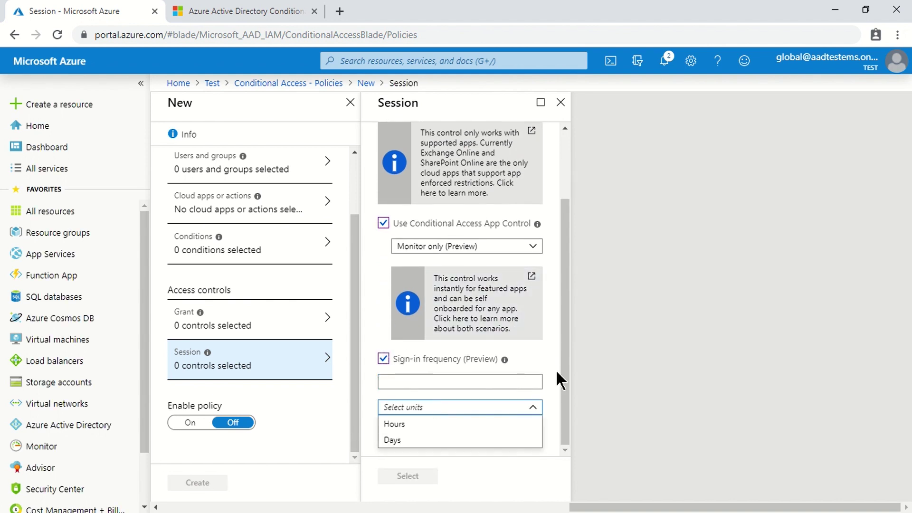
left_click(553, 341)
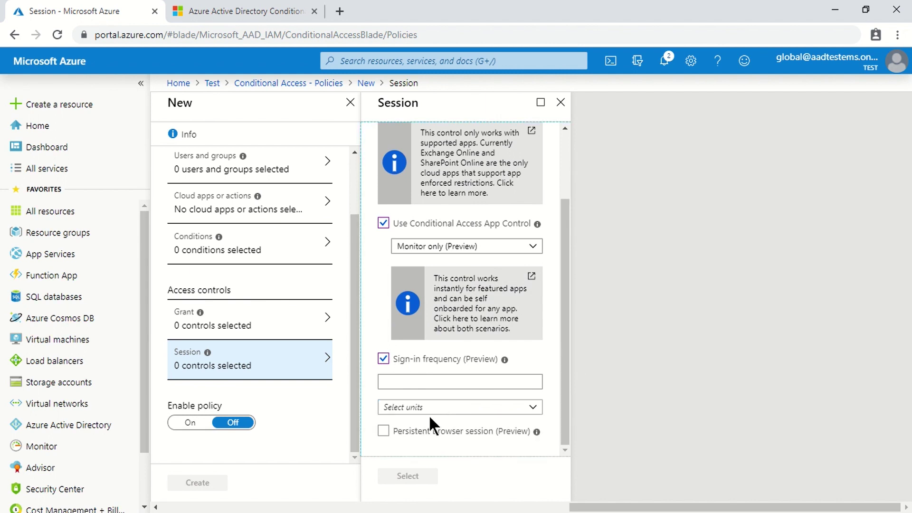
left_click(384, 431)
scroll(494, 373, "down", 2)
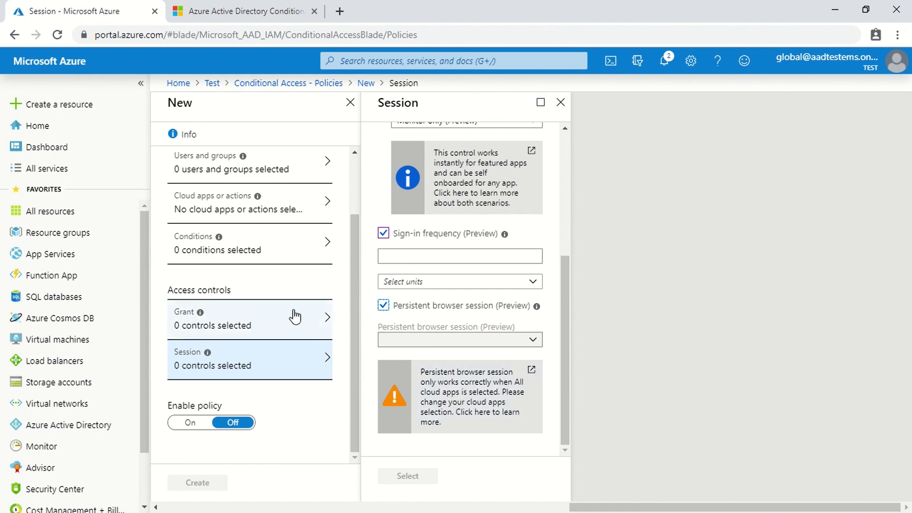
scroll(290, 313, "up", 2)
left_click(241, 292)
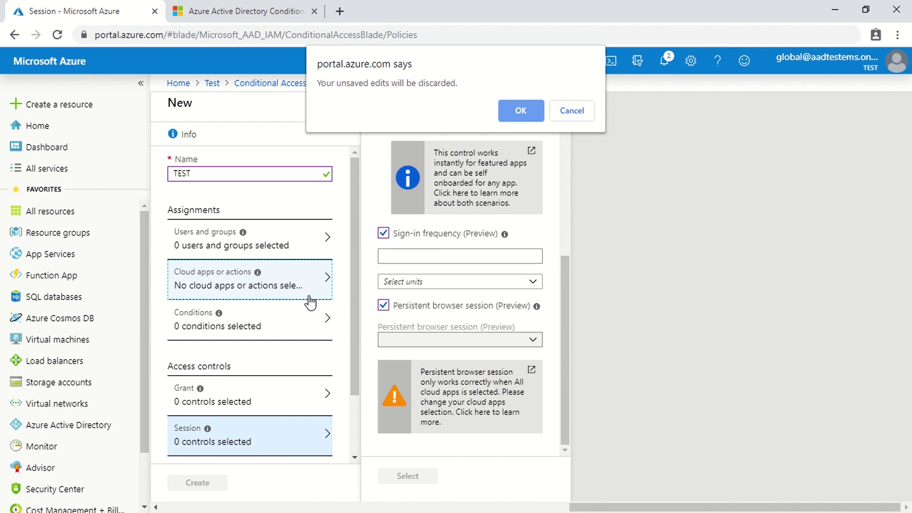
Step: Discard the unsaved draft policy and open the existing Conditional Access policy from the list
left_click(521, 112)
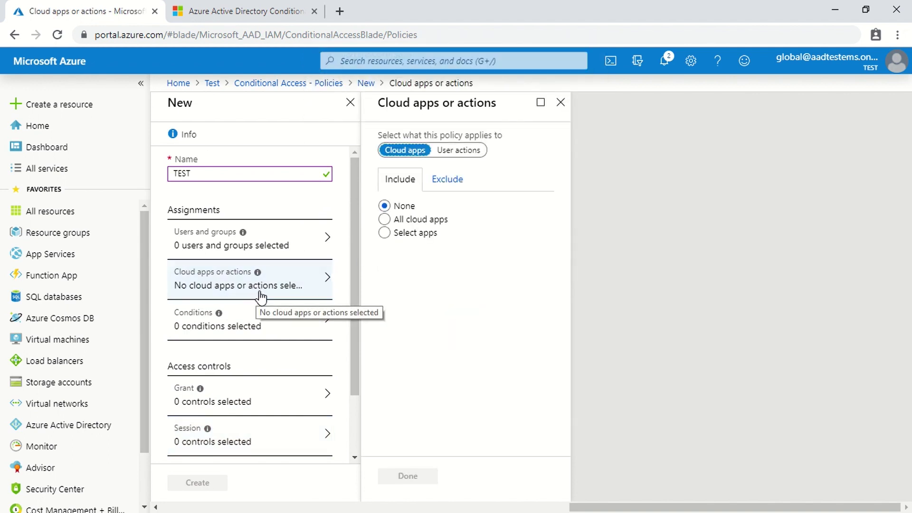
left_click(560, 103)
left_click(350, 102)
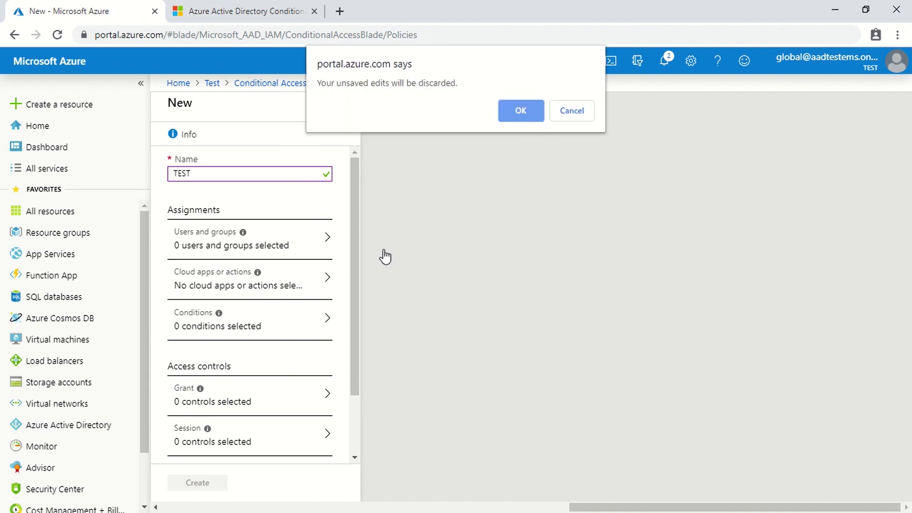
left_click(515, 113)
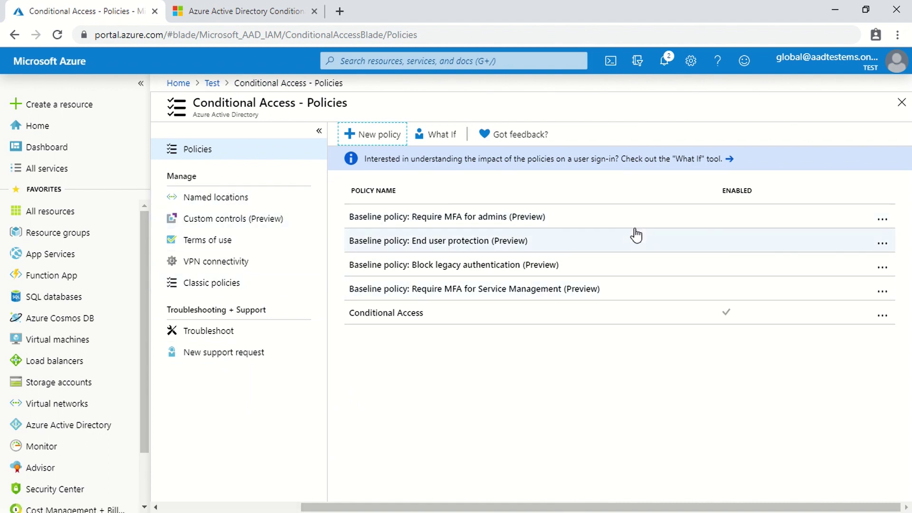
left_click(385, 319)
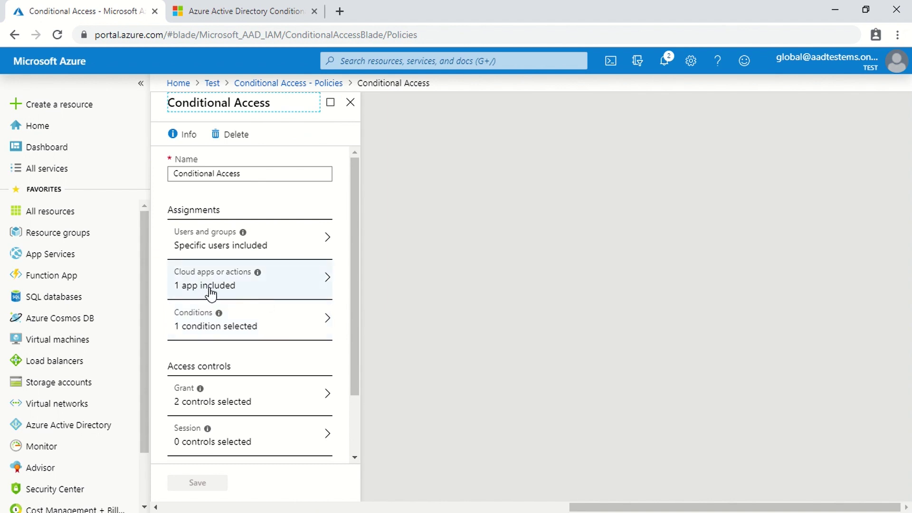
Step: Review the policy's users, Exchange Online app, client apps condition and two grant controls
left_click(268, 241)
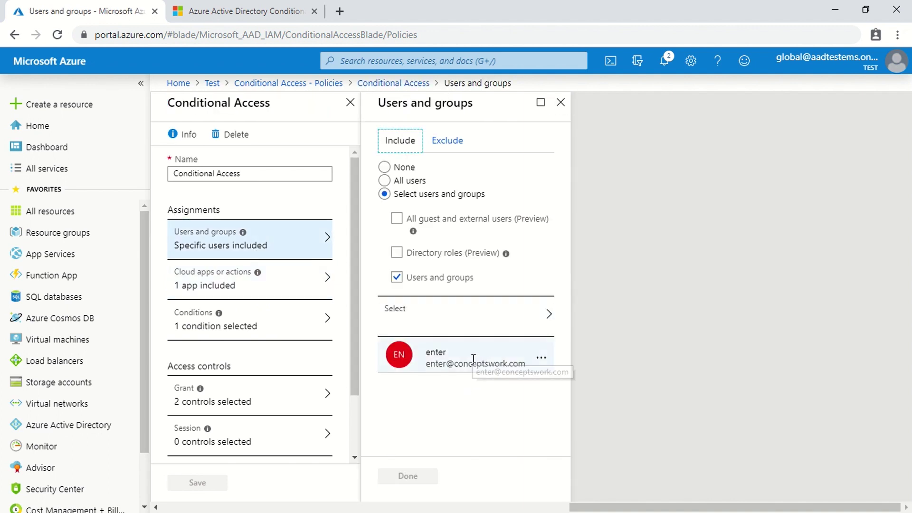
left_click(212, 285)
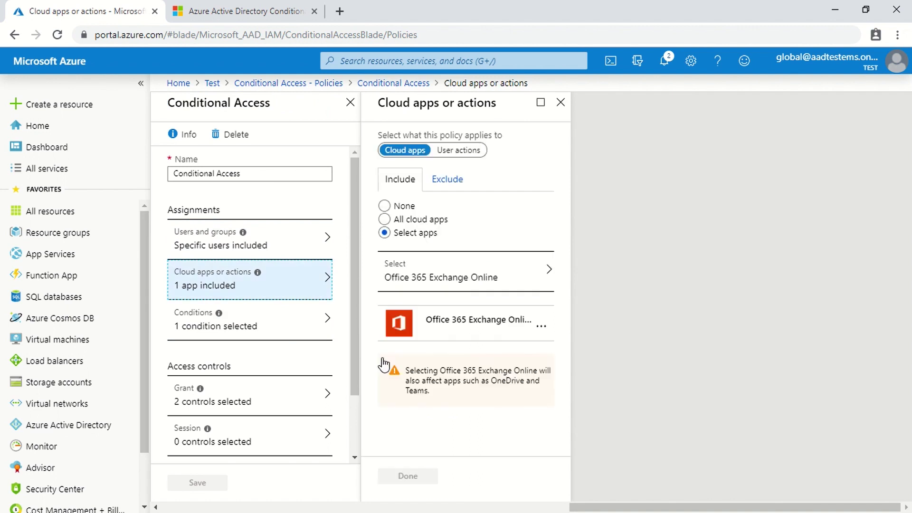
left_click(302, 312)
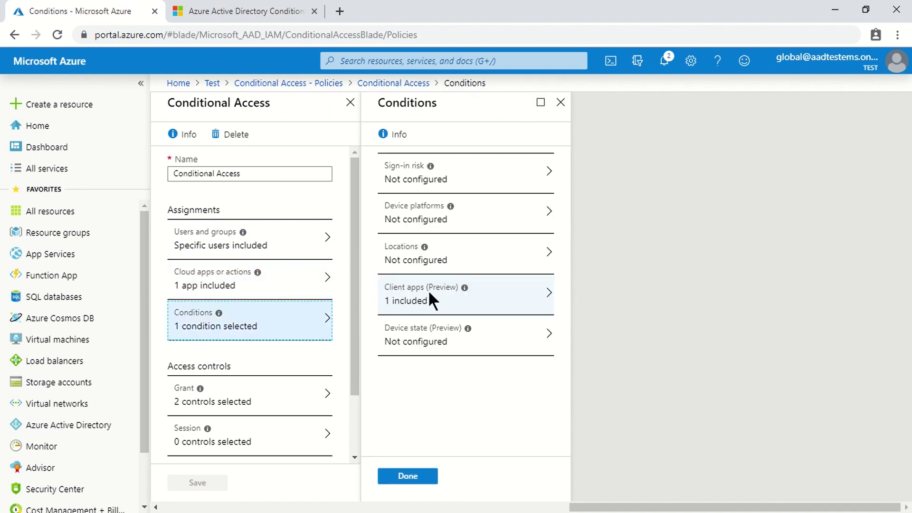
left_click(440, 300)
scroll(256, 349, "down", 2)
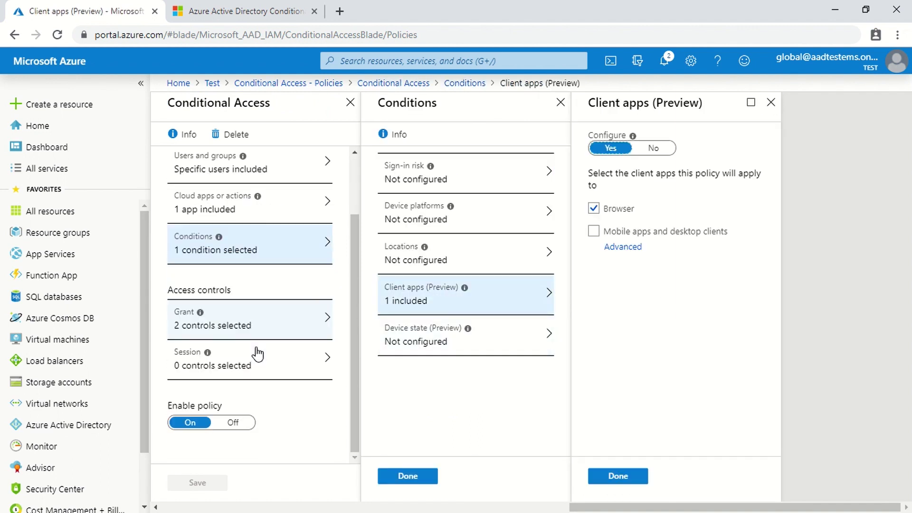
left_click(240, 331)
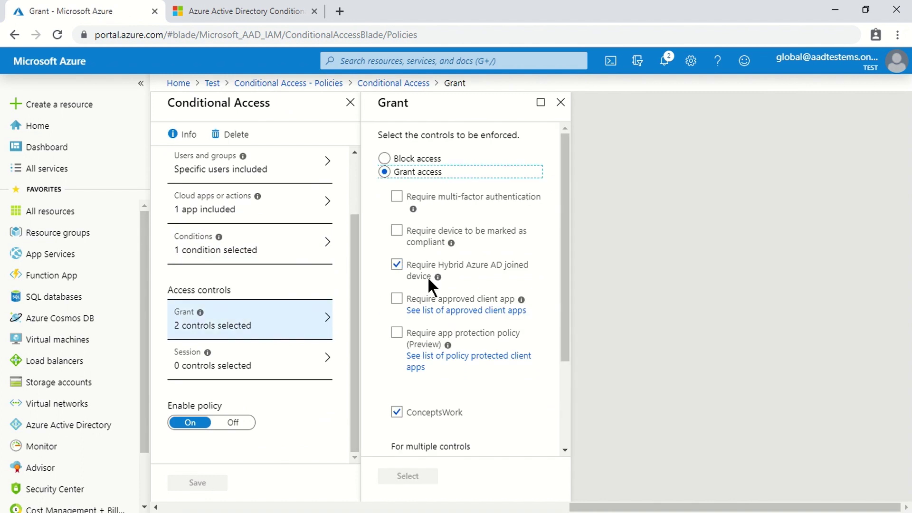
scroll(423, 279, "down", 3)
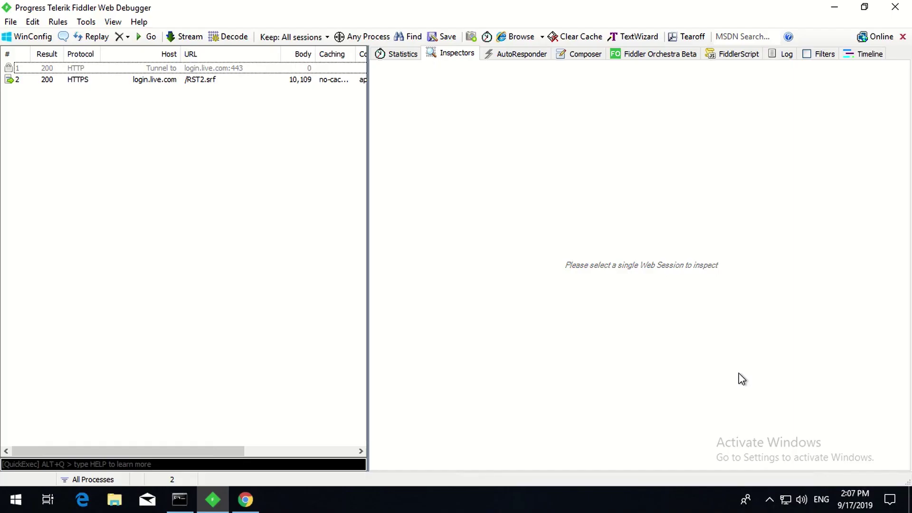
Step: Highlight the AzureAdPrt : YES line in the Command Prompt output
left_click(178, 509)
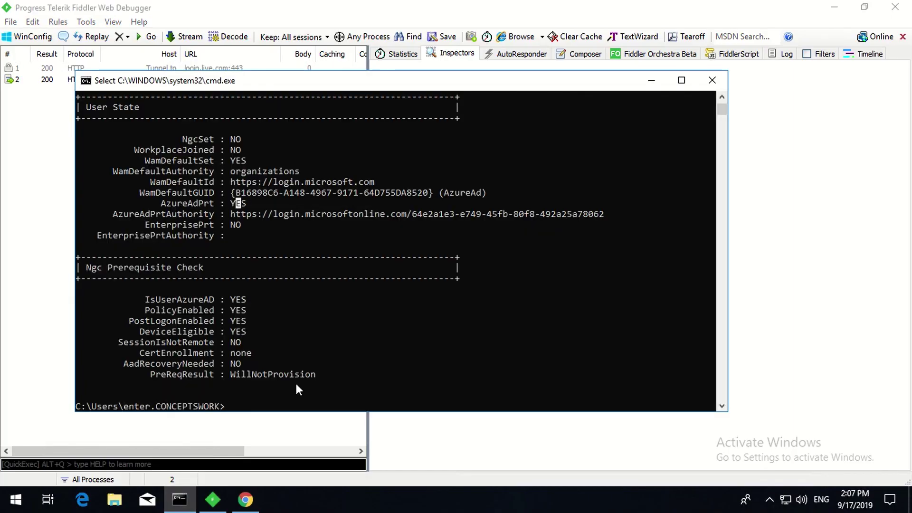
scroll(409, 305, "up", 2)
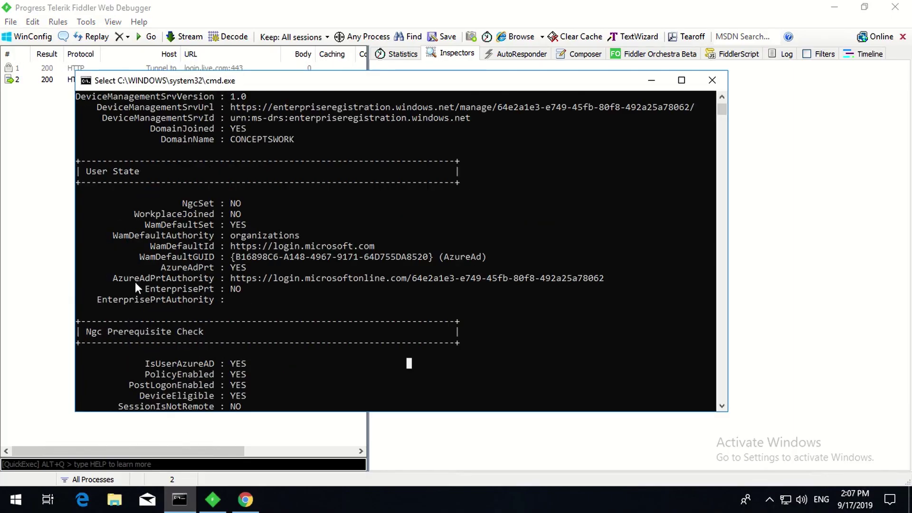
left_click_drag(137, 267, 262, 267)
left_click(318, 309)
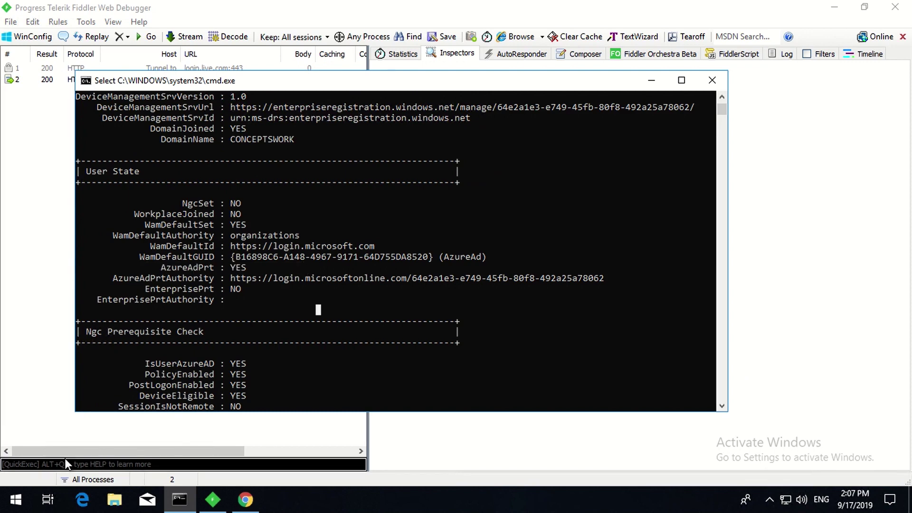
Step: Start Fiddler traffic capture and run inetcpl.cpl from the Run box
left_click(48, 384)
left_click(17, 479)
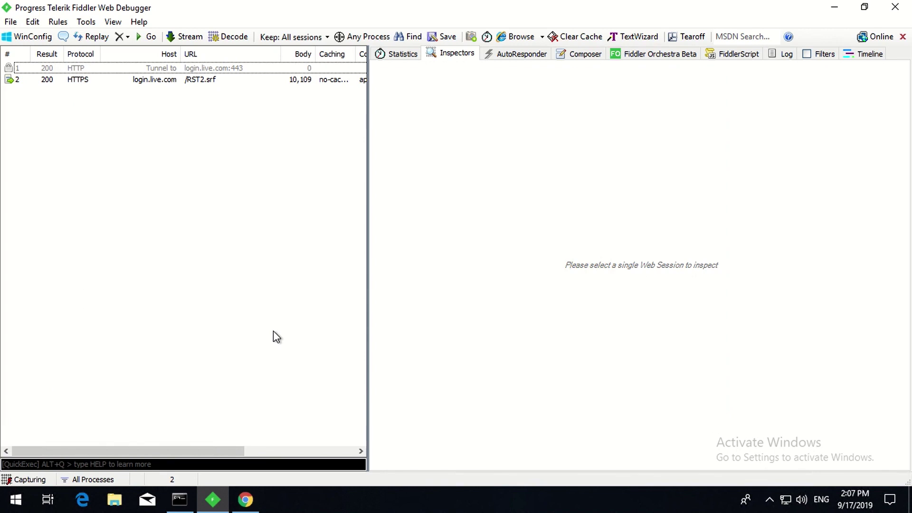
key("super+r")
key("super+i")
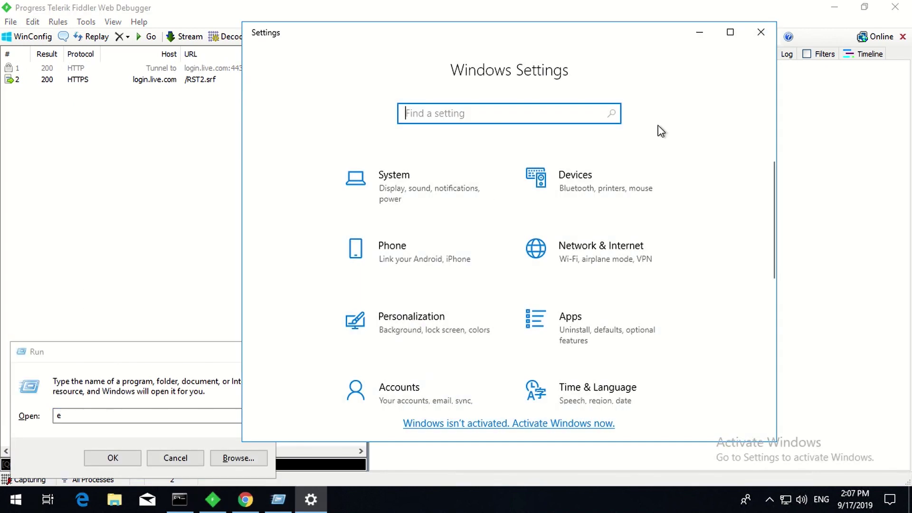
left_click(761, 31)
key("BackSpace")
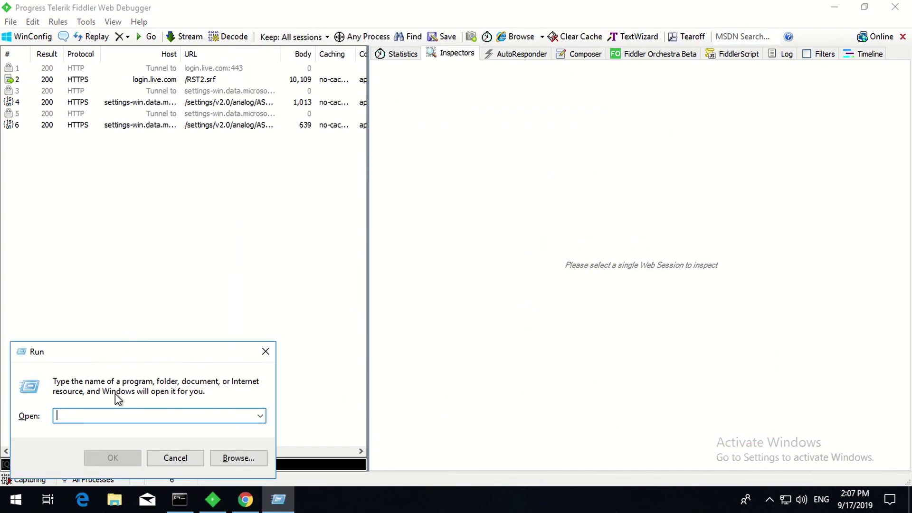
type("inetcpl.cpl")
key("Return")
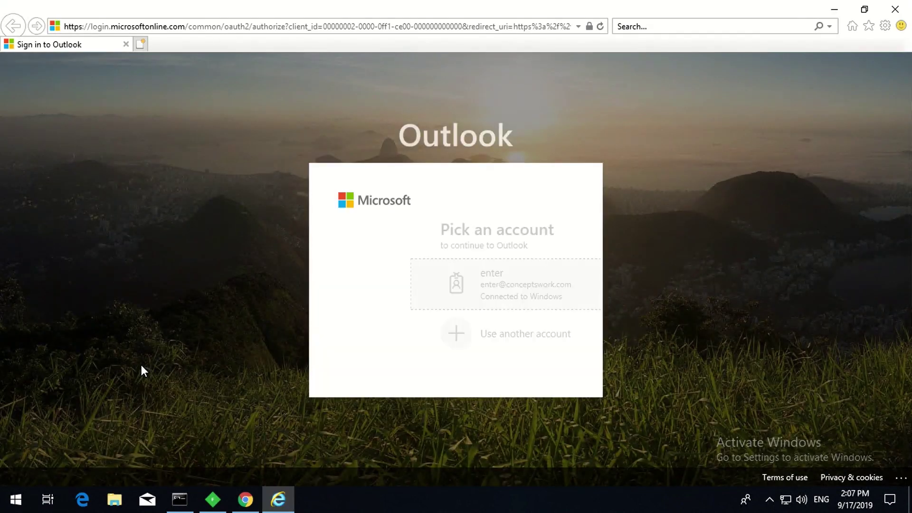
Step: Sign in to Outlook with the Windows-connected work account, then view Fiddler's captured sessions
left_click(487, 292)
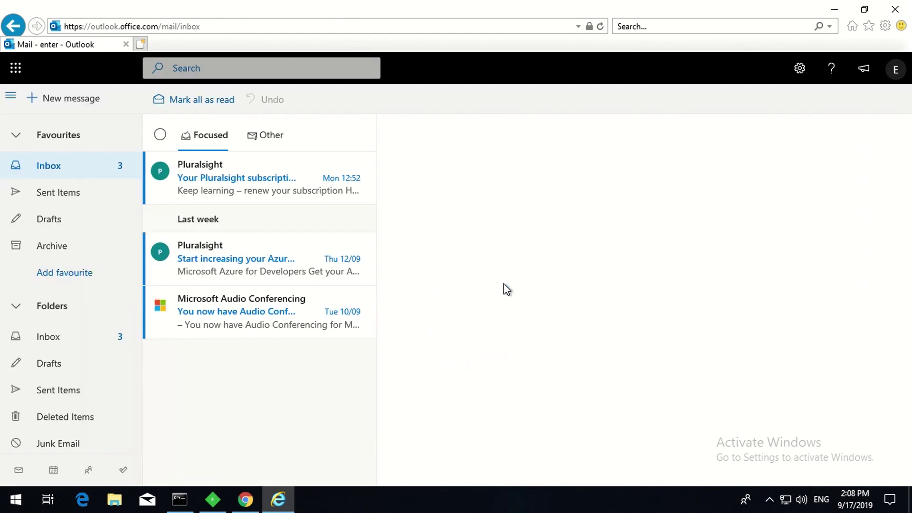
left_click(223, 504)
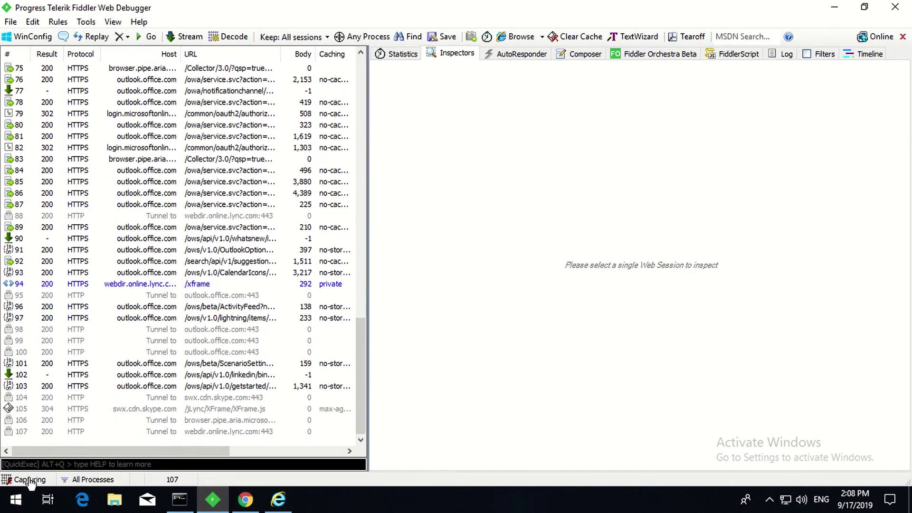
Step: Select session 32, the login.microsoftonline.com OAuth2ClaimsProvider POST request
scroll(255, 375, "up", 15)
scroll(255, 374, "down", 3)
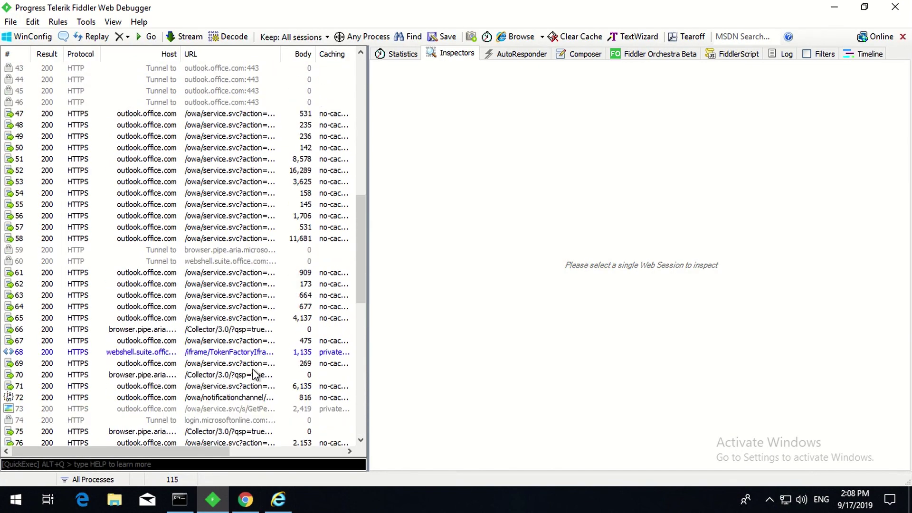
scroll(255, 374, "up", 9)
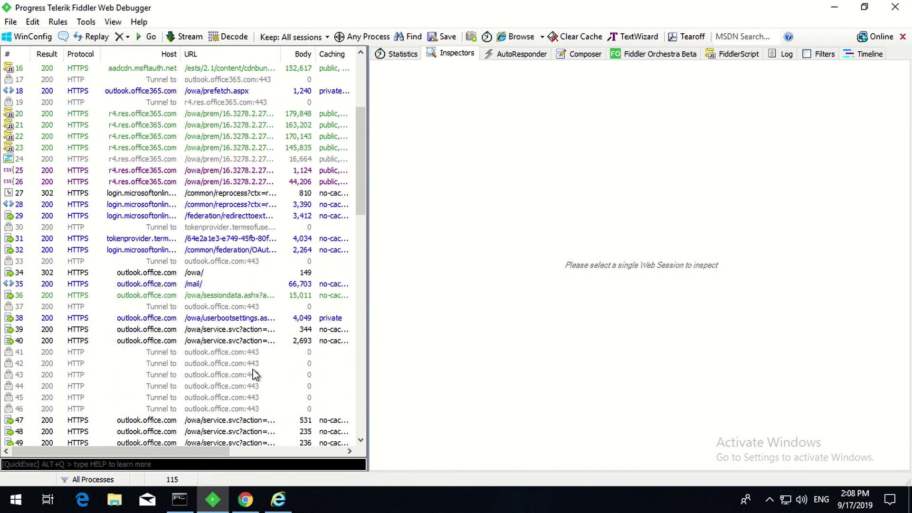
left_click(135, 250)
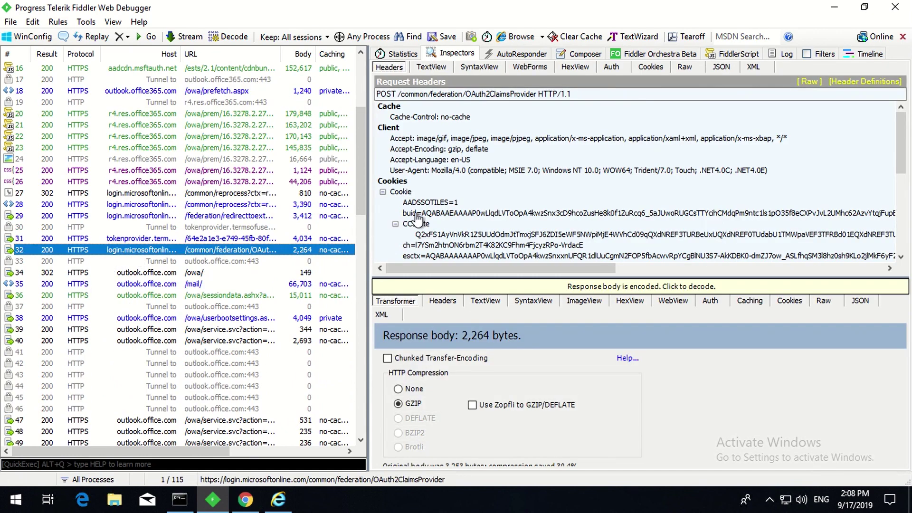
scroll(623, 208, "down", 5)
scroll(624, 209, "down", 2)
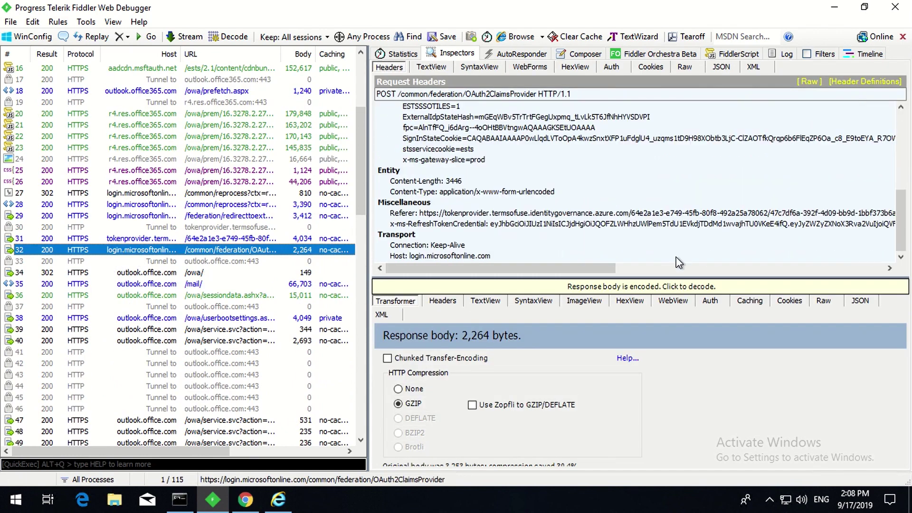
Step: Decode the response body and show copy options for the x-ms-RefreshTokenCredential header
left_click(629, 287)
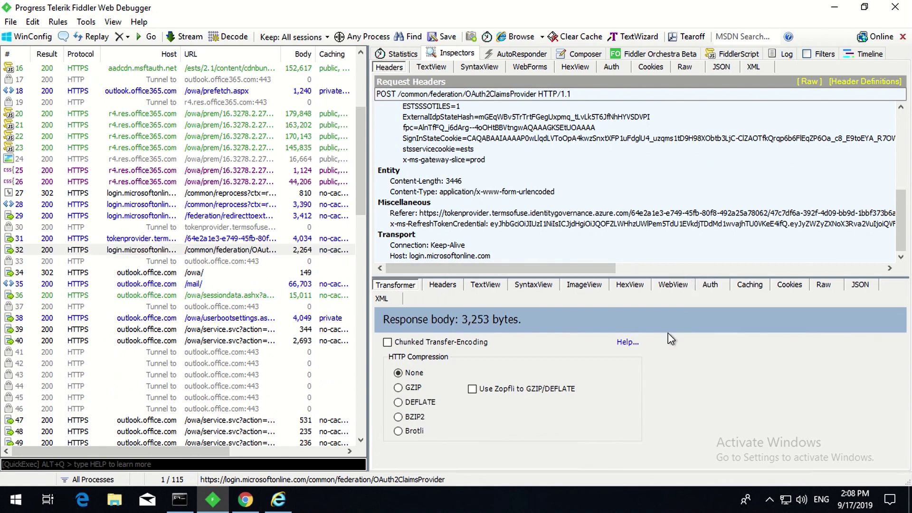
left_click(417, 226)
right_click(419, 231)
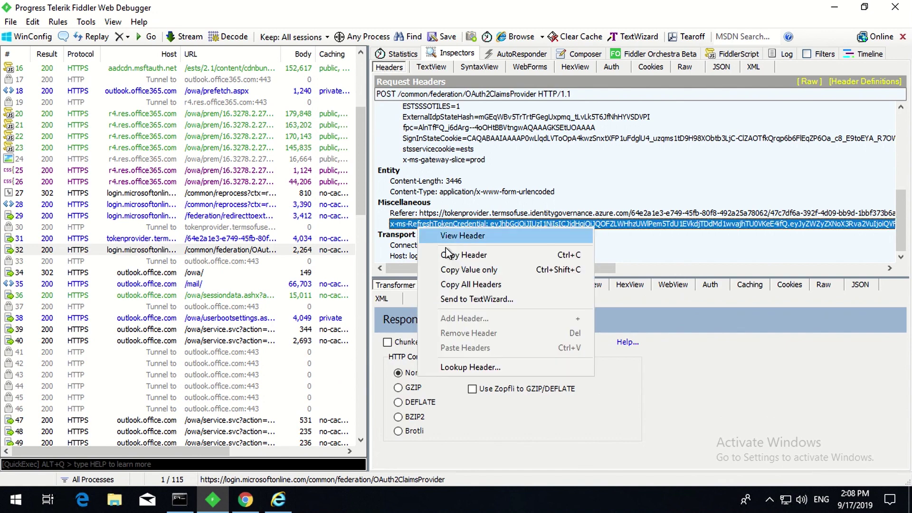
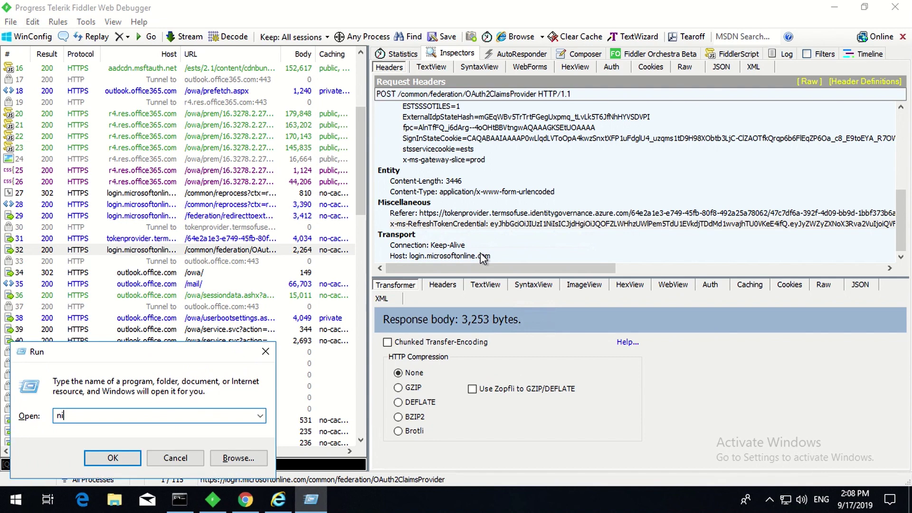
Step: Correct the Run entry to 'notepad' and launch a new Untitled Notepad window
key("BackSpace")
type("otepad")
key("Return")
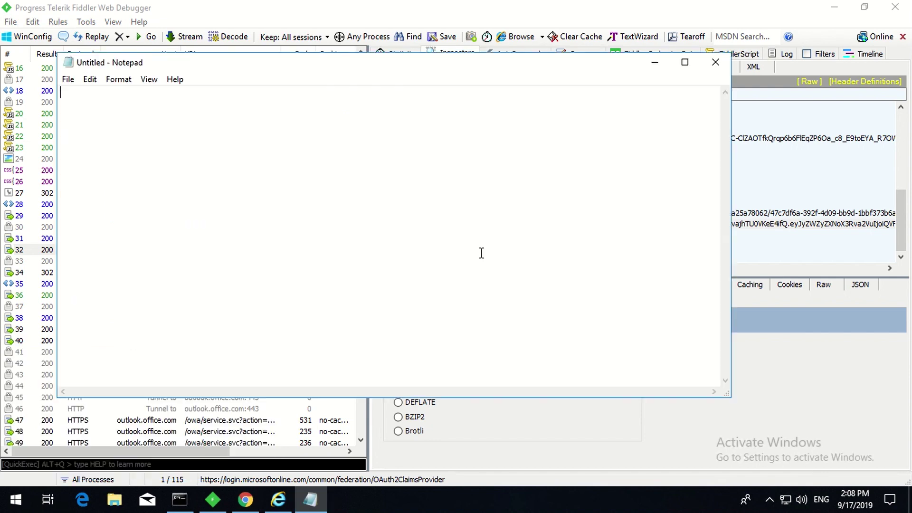
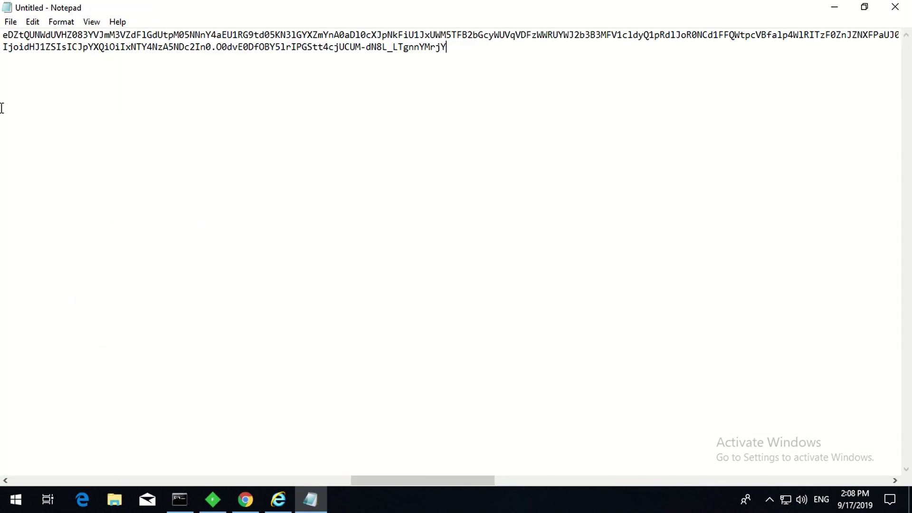
Step: Enable Word Wrap from the Format menu so the pasted x-ms-RefreshTokenCredential token wraps in the window
left_click(61, 22)
left_click(74, 38)
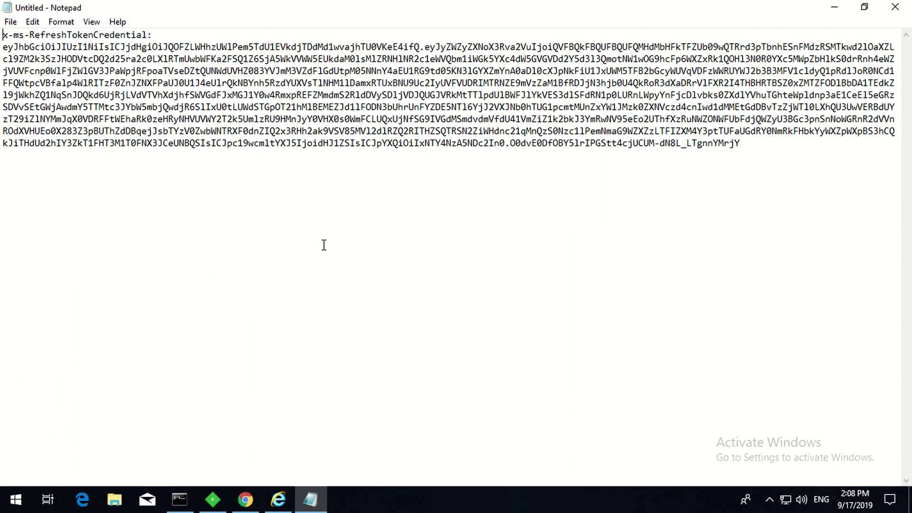
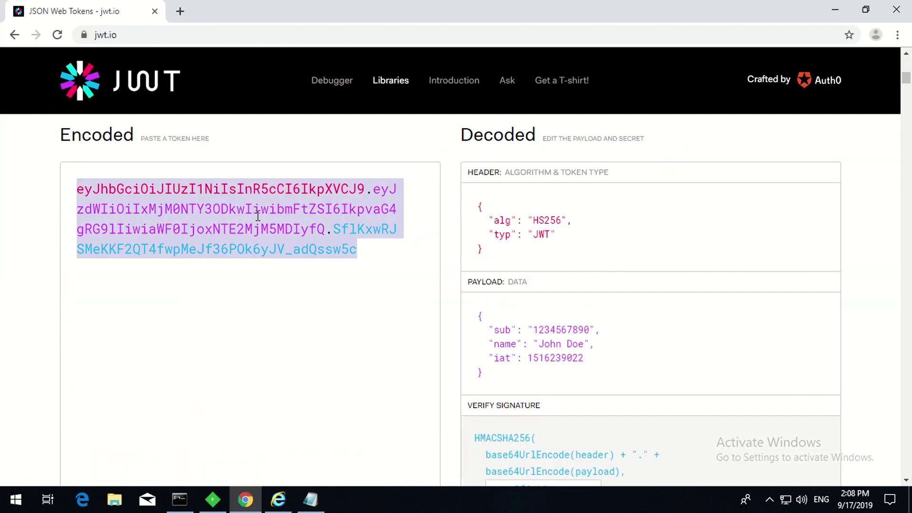
Step: Decode the pasted token in jwt.io and highlight its refresh_token and is_primary claims
key("ctrl+v")
scroll(542, 278, "down", 5)
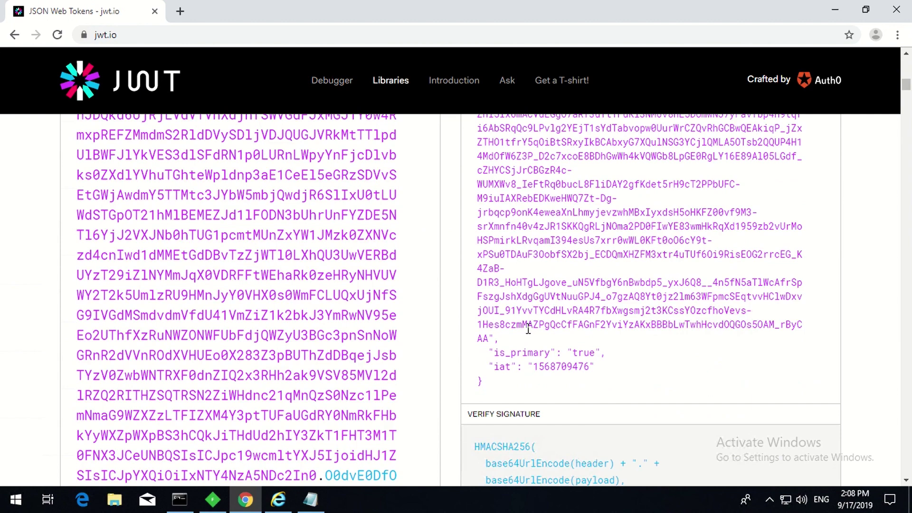
left_click_drag(488, 353, 663, 352)
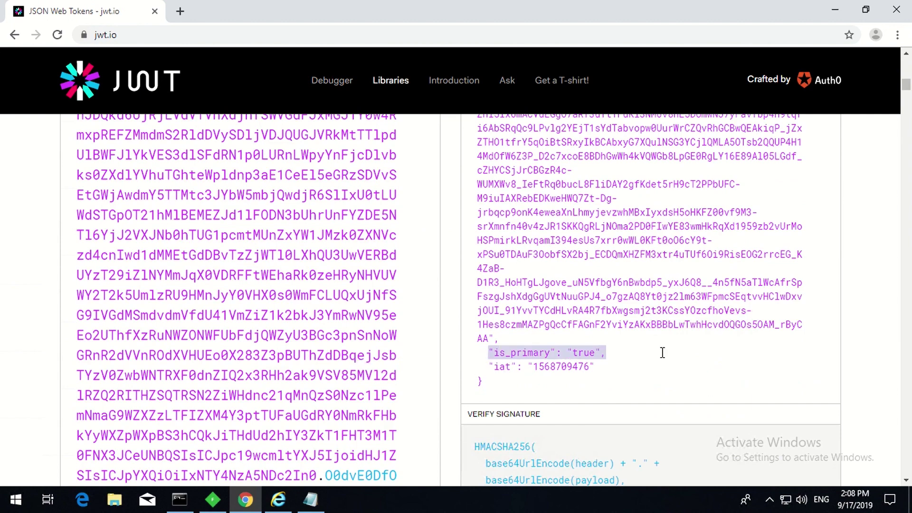
scroll(662, 352, "up", 5)
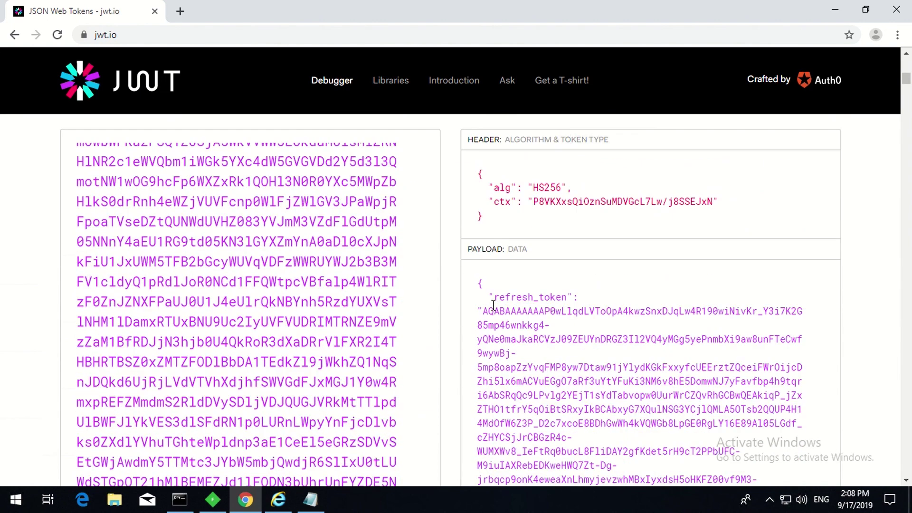
double_click(513, 298)
scroll(622, 298, "down", 5)
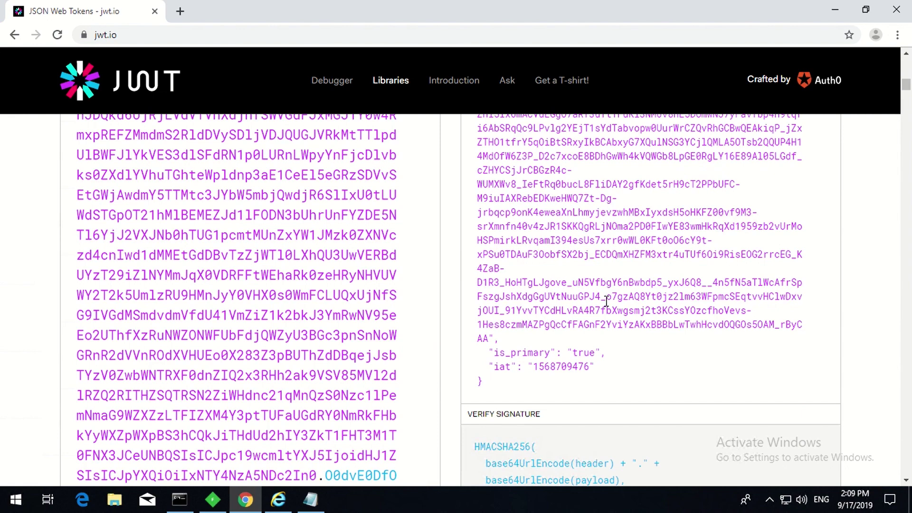
Step: In Fiddler, view session 32's raw request, then inspect tokenprovider session 31
left_click(212, 499)
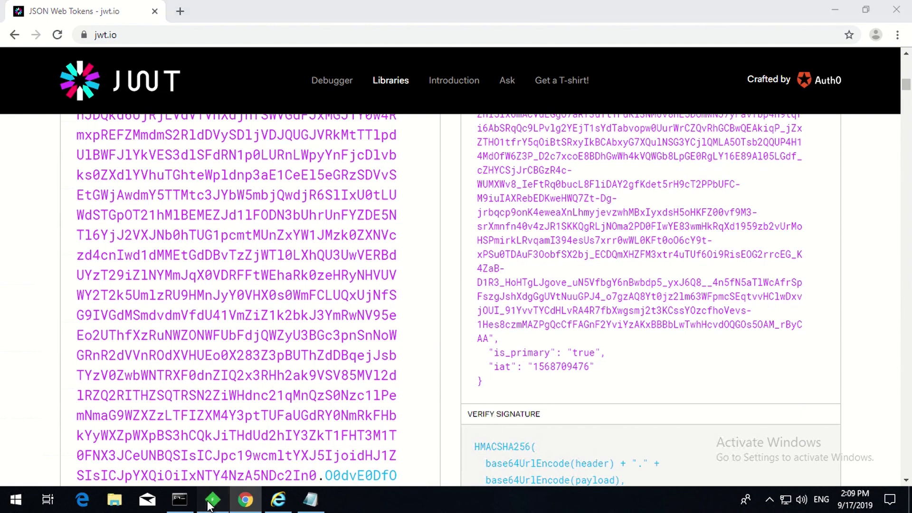
left_click(138, 254)
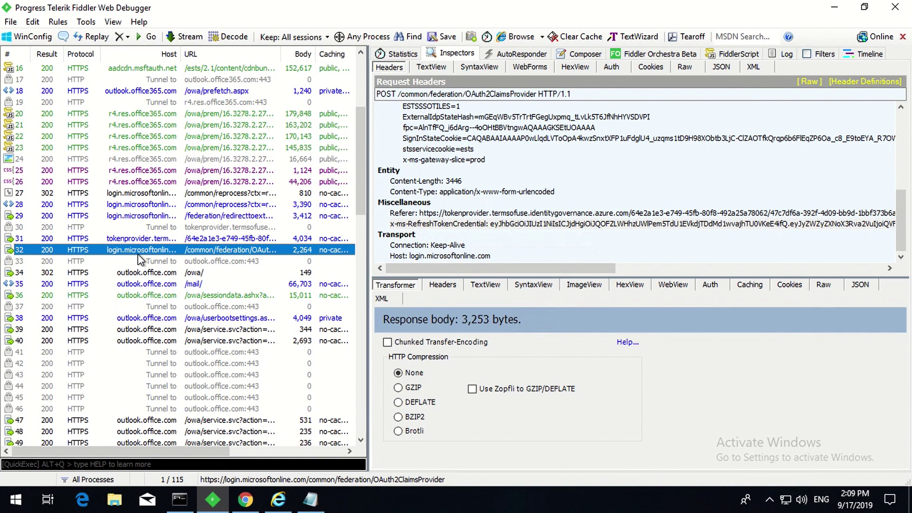
left_click(679, 69)
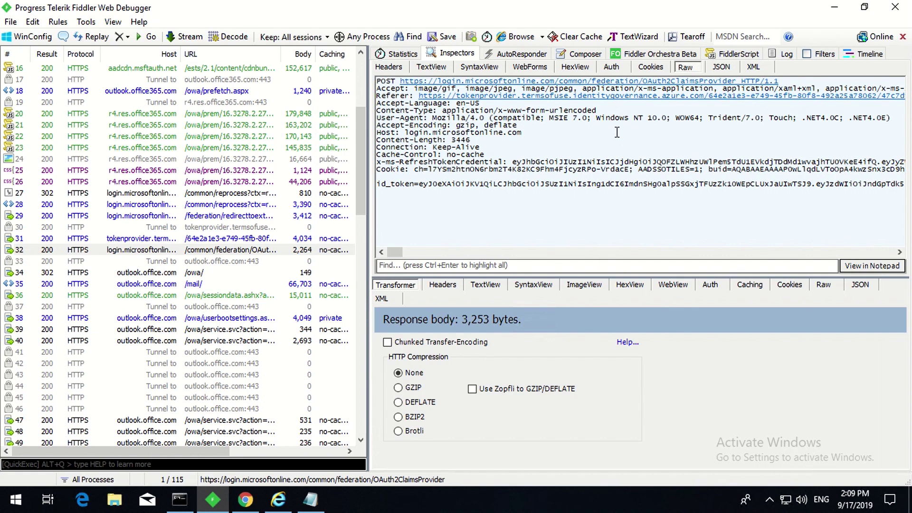
left_click(153, 240)
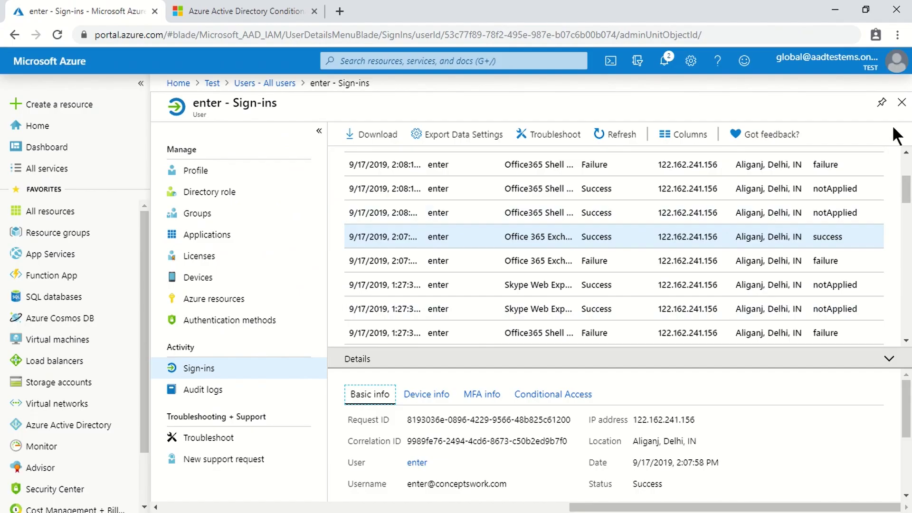
Step: Open the details of the enter user's most recent sign-in from All users
left_click(901, 102)
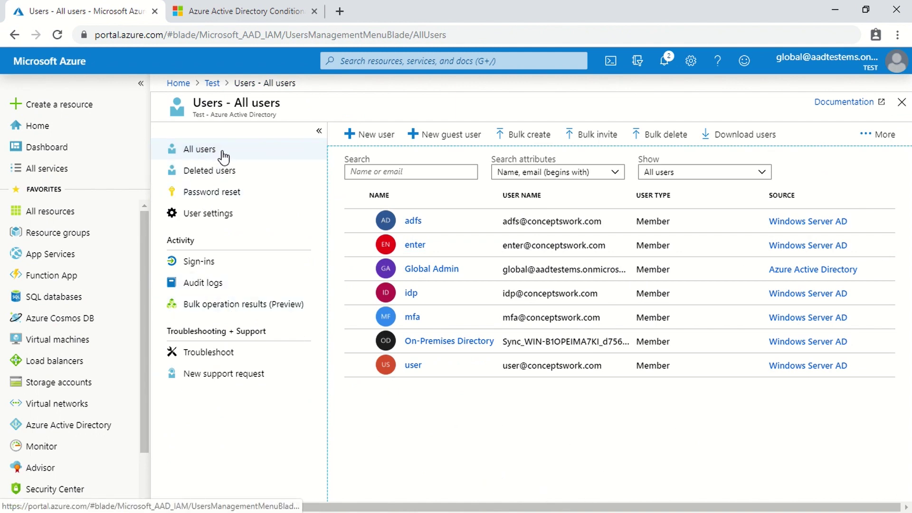
left_click(195, 153)
left_click(415, 245)
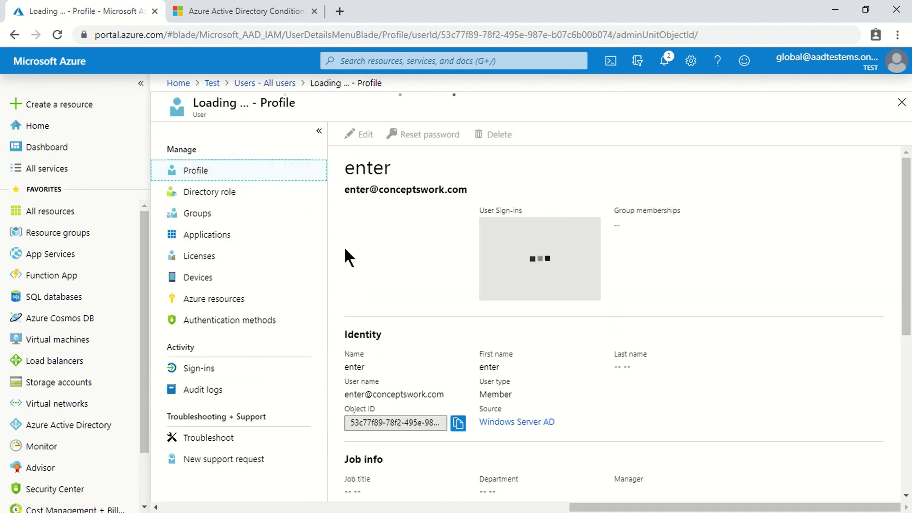
left_click(205, 375)
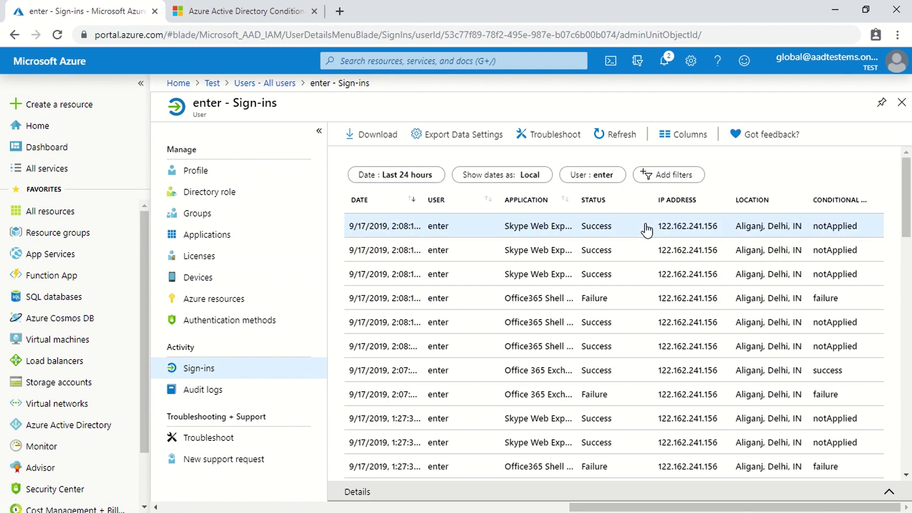
left_click(646, 228)
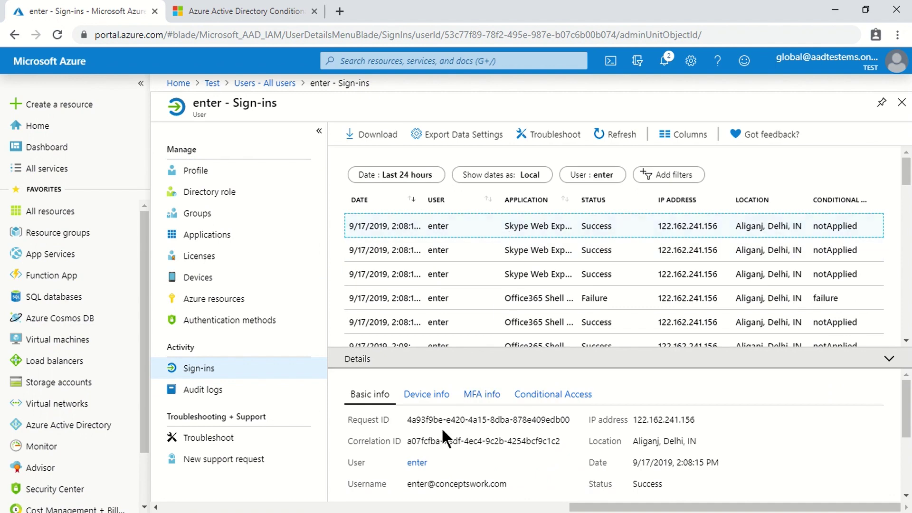
Step: Review the sign-in's Device info, MFA info and Basic info
left_click(425, 401)
left_click_drag(431, 416, 475, 476)
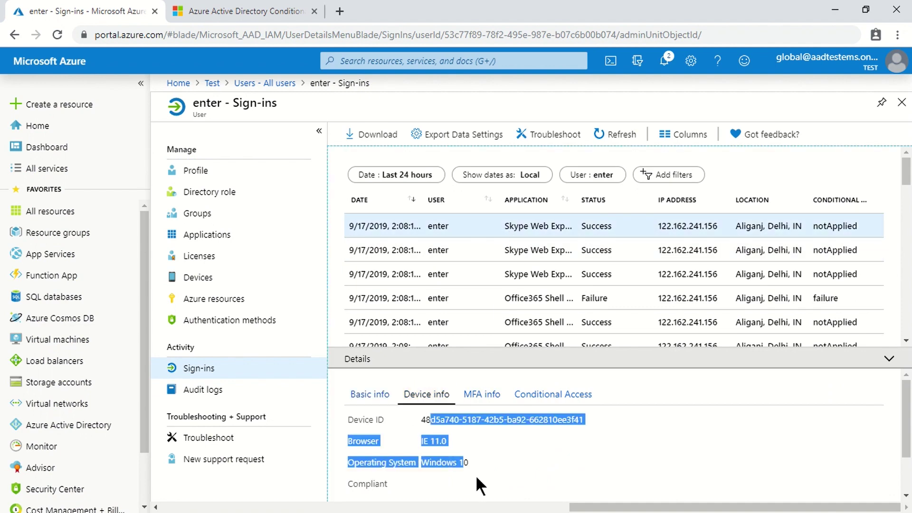
left_click(509, 473)
left_click(487, 395)
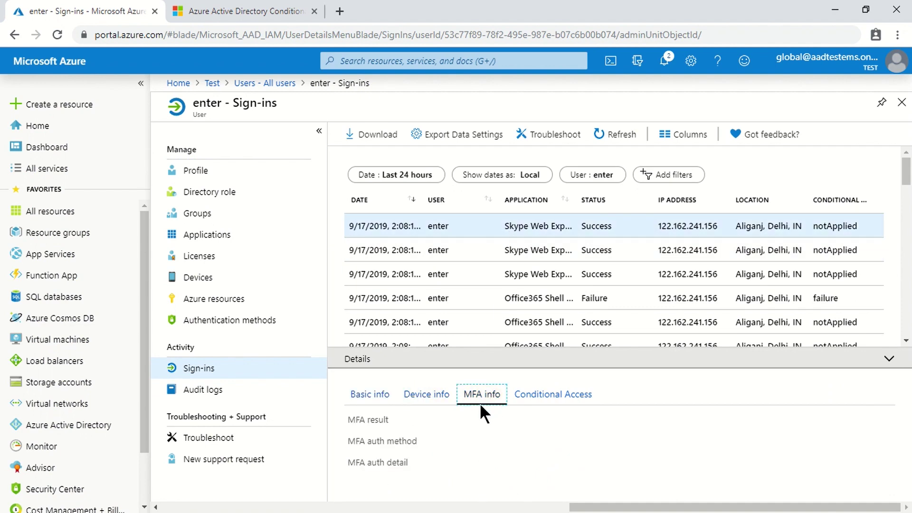
left_click(365, 392)
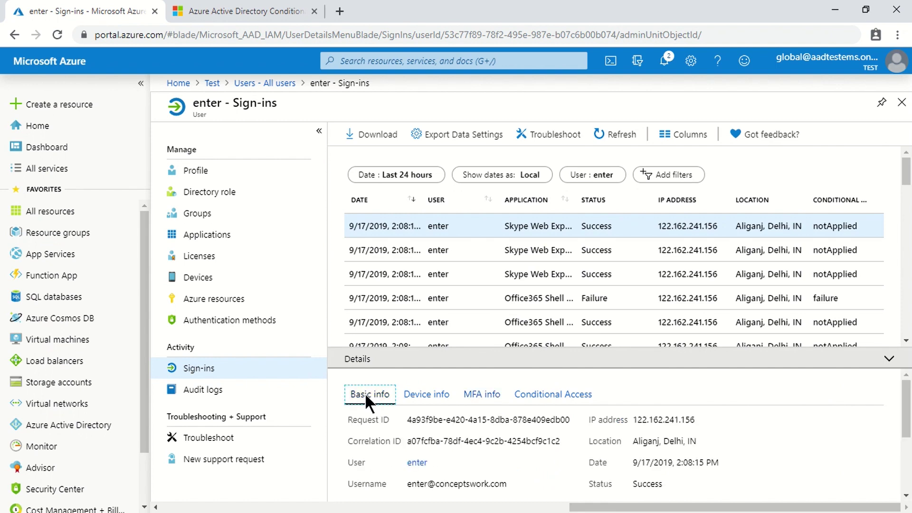
Step: Bring the Test directory menu and user list back into view
left_click(282, 508)
left_click(187, 508)
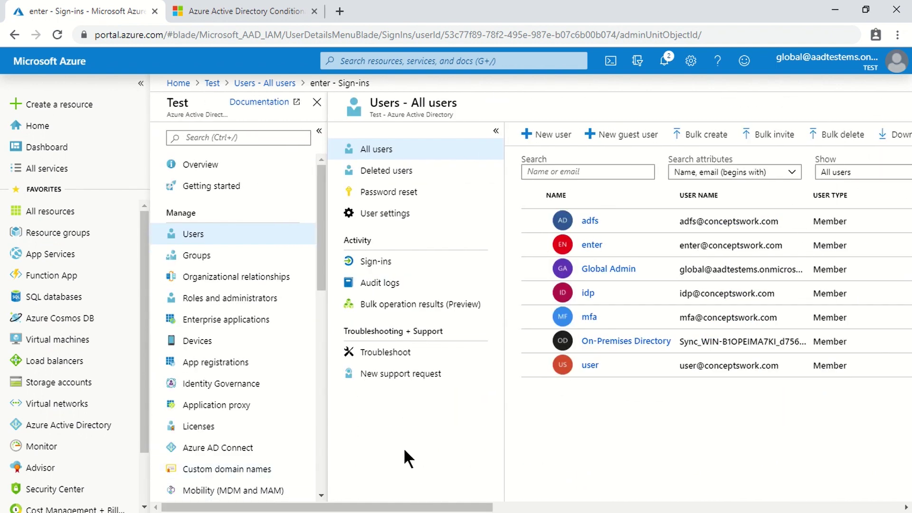
left_click(406, 448)
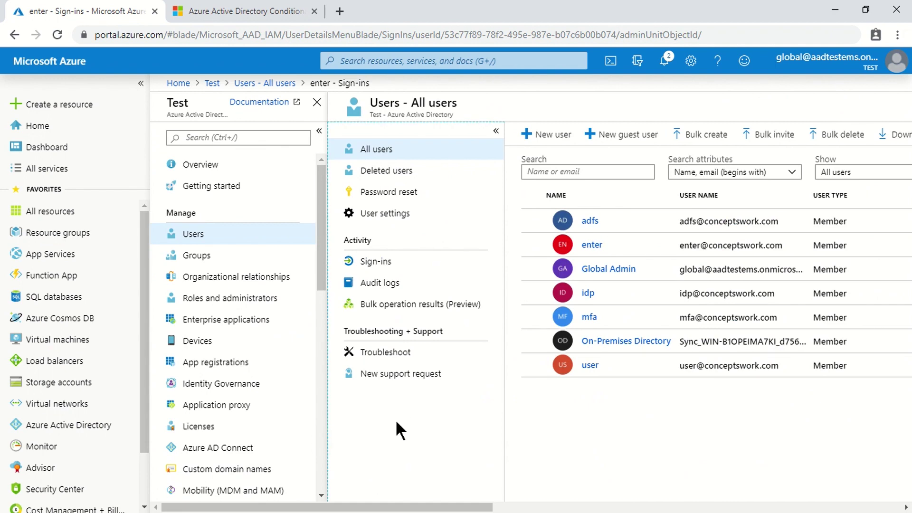
scroll(285, 372, "down", 7)
Step: Start a Conditional Access What If evaluation for the enter user
left_click(216, 353)
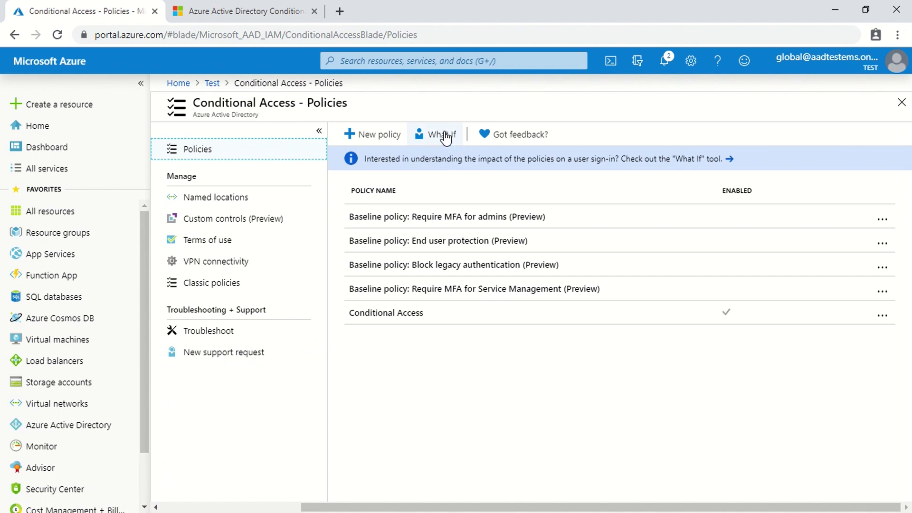
left_click(441, 136)
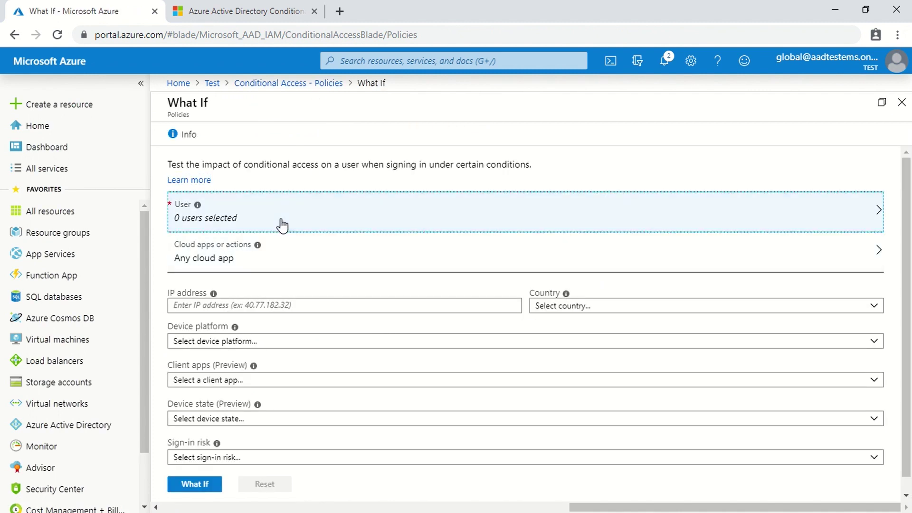
left_click(282, 222)
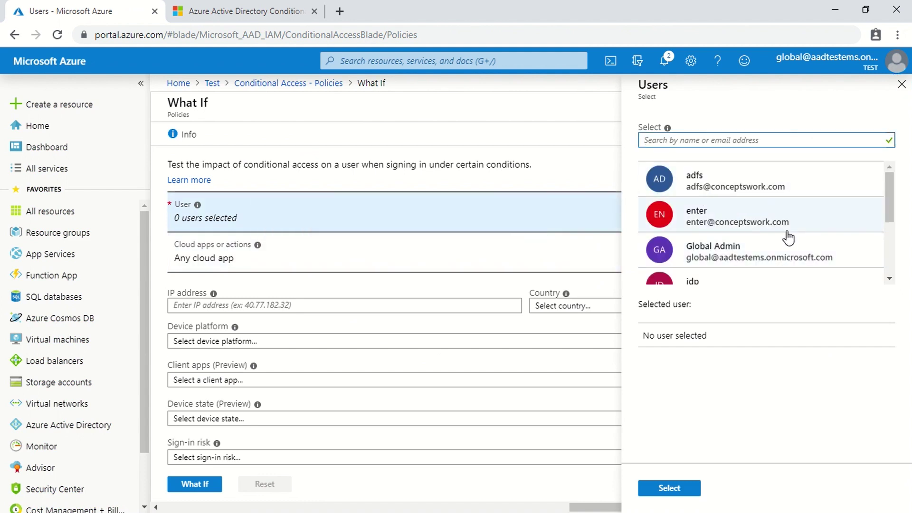
left_click(773, 224)
left_click(674, 489)
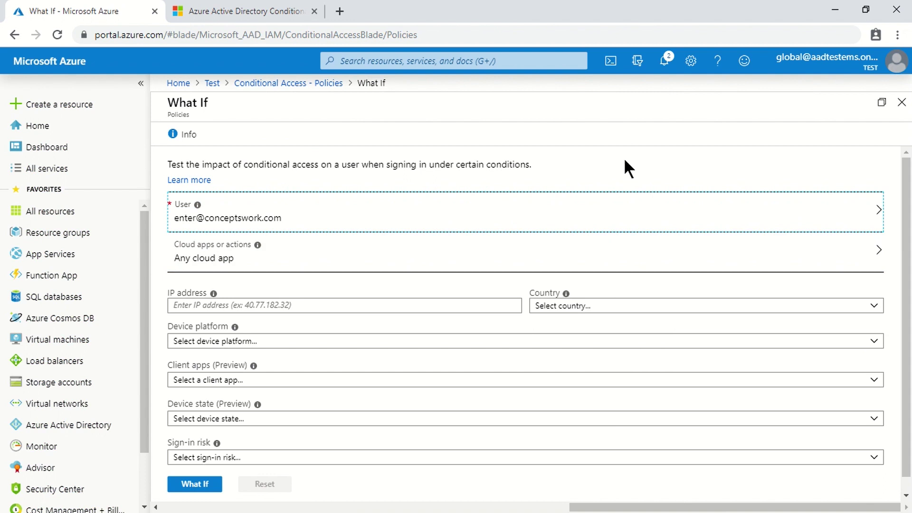
Step: Evaluate with Office 365 Exchange Online as the cloud app, showing Conditional Access applies
left_click(399, 268)
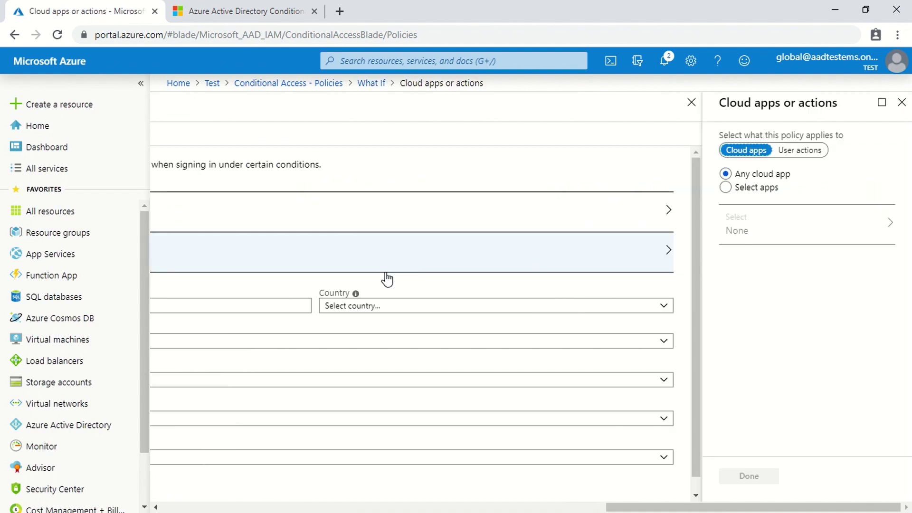
left_click(725, 187)
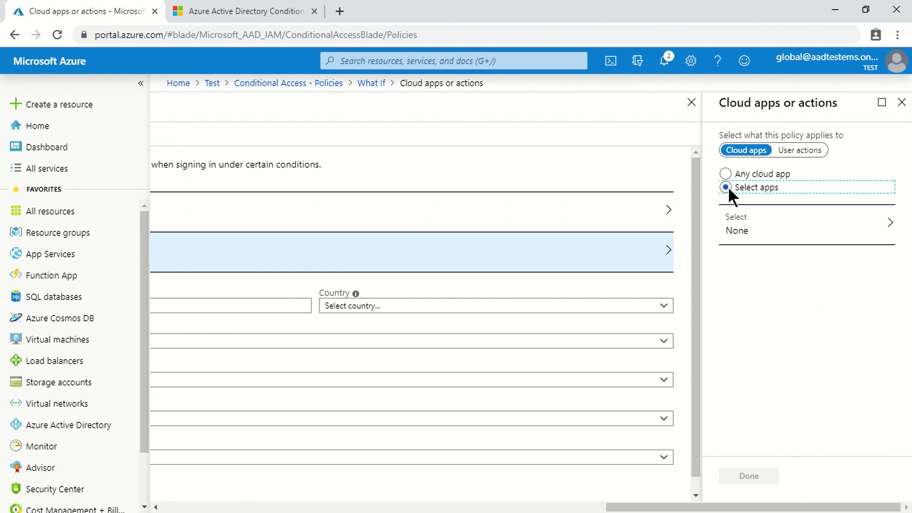
left_click(765, 251)
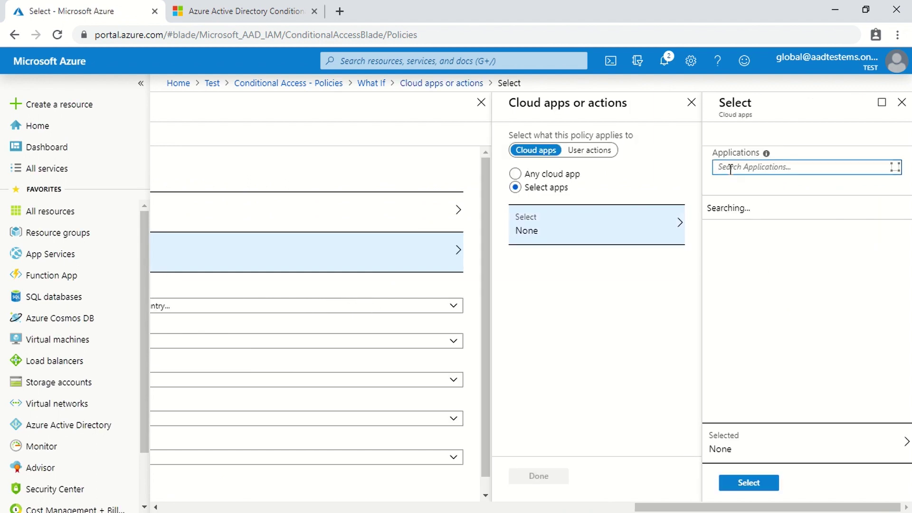
type("exchange")
left_click(783, 225)
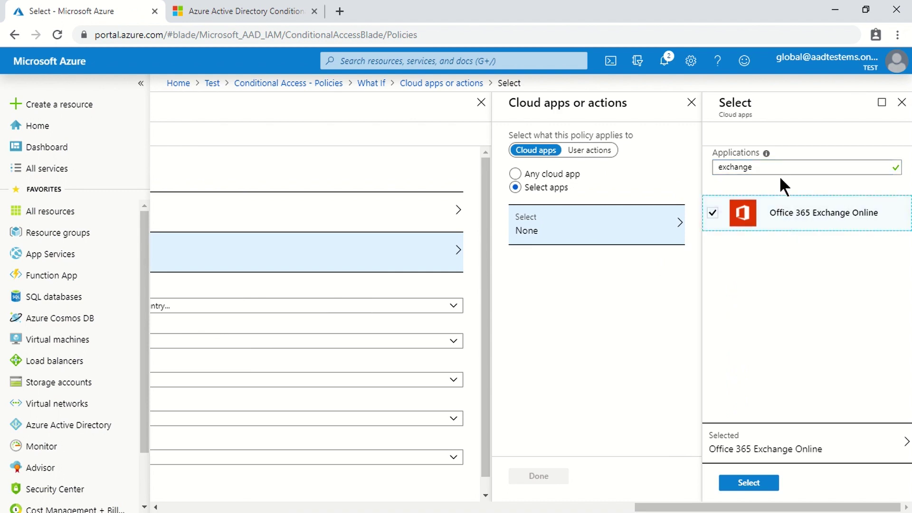
left_click(746, 482)
left_click(743, 481)
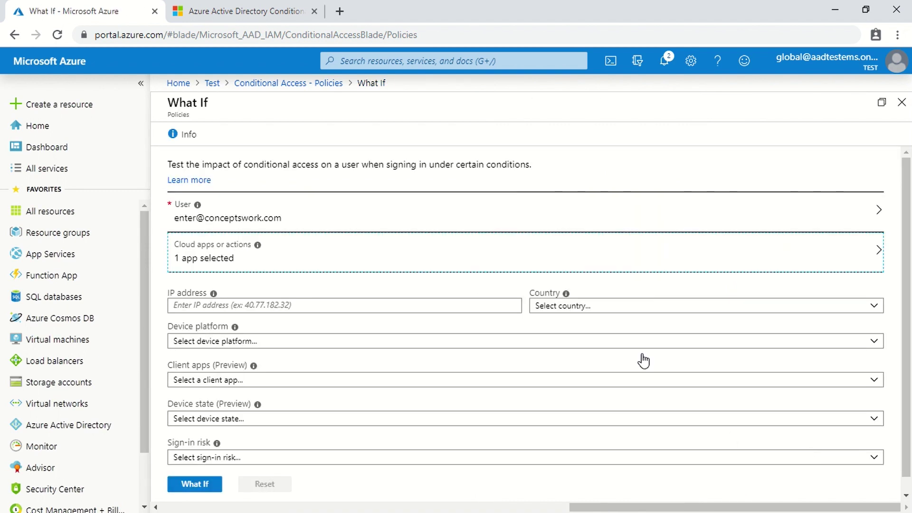
left_click(195, 471)
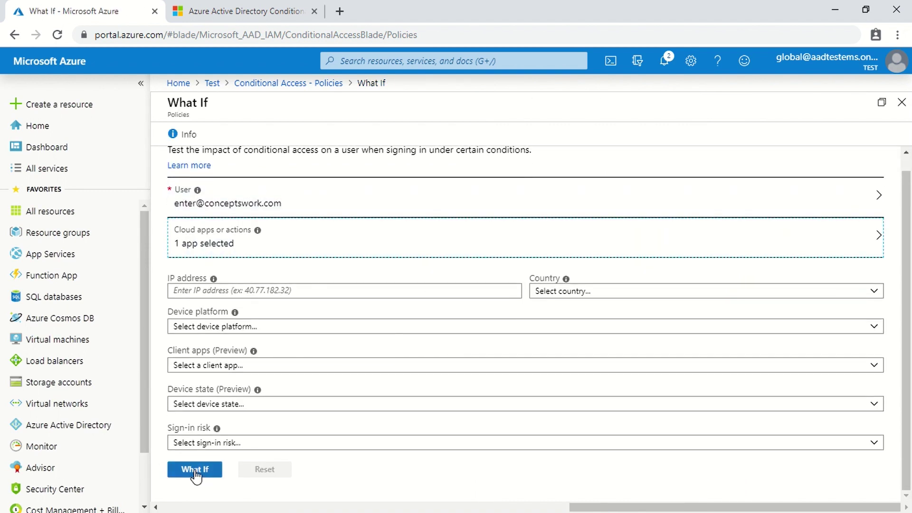
scroll(589, 338, "down", 3)
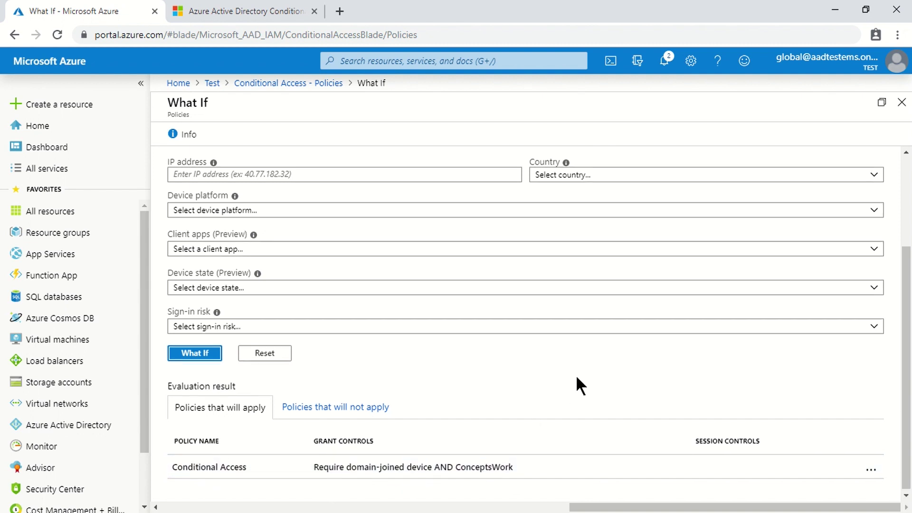
scroll(575, 374, "up", 3)
Step: Replace Office 365 Exchange Online with Microsoft Cloud App Security as the cloud app
left_click(295, 253)
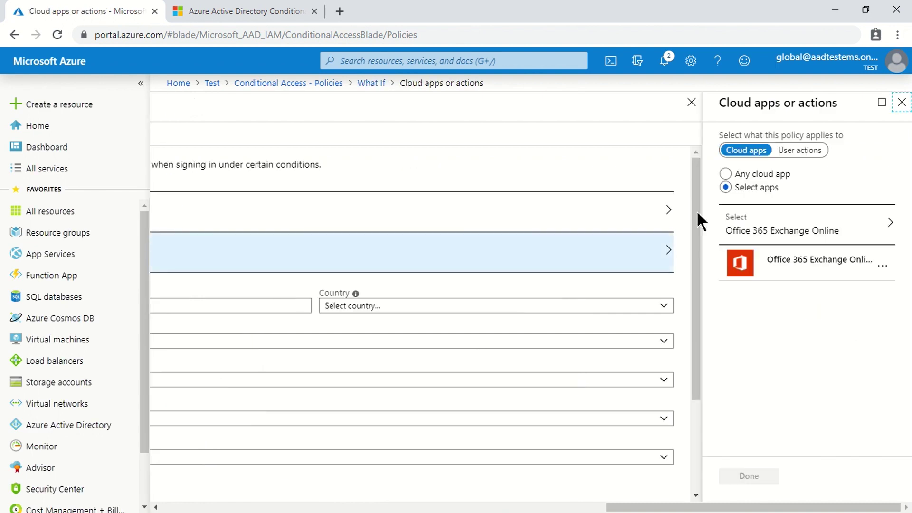
left_click(784, 236)
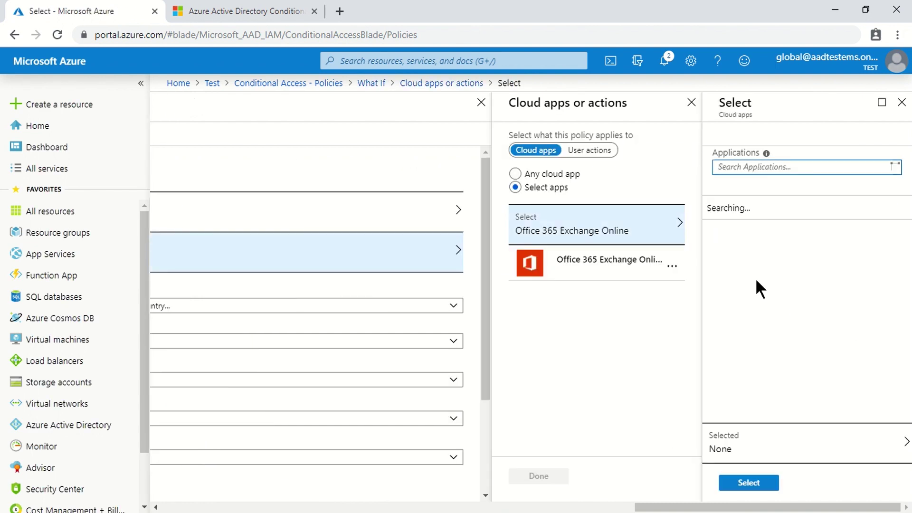
left_click(672, 266)
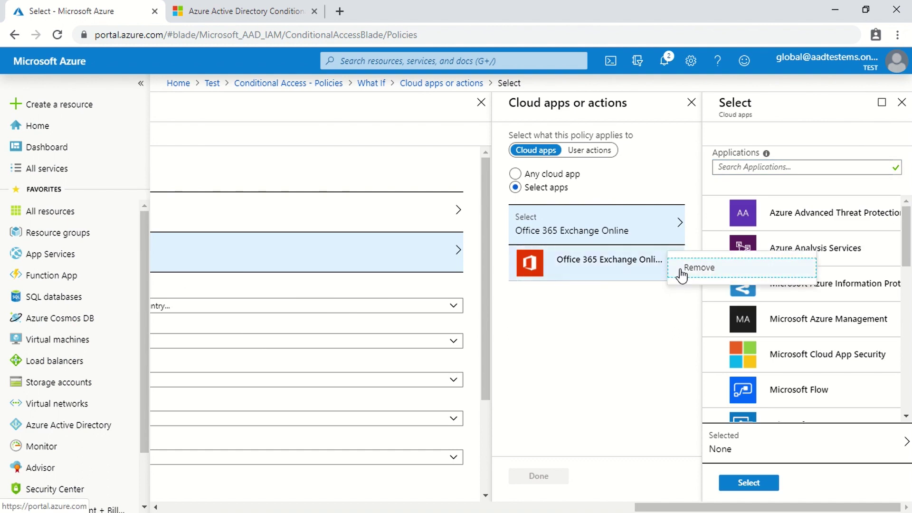
left_click(686, 272)
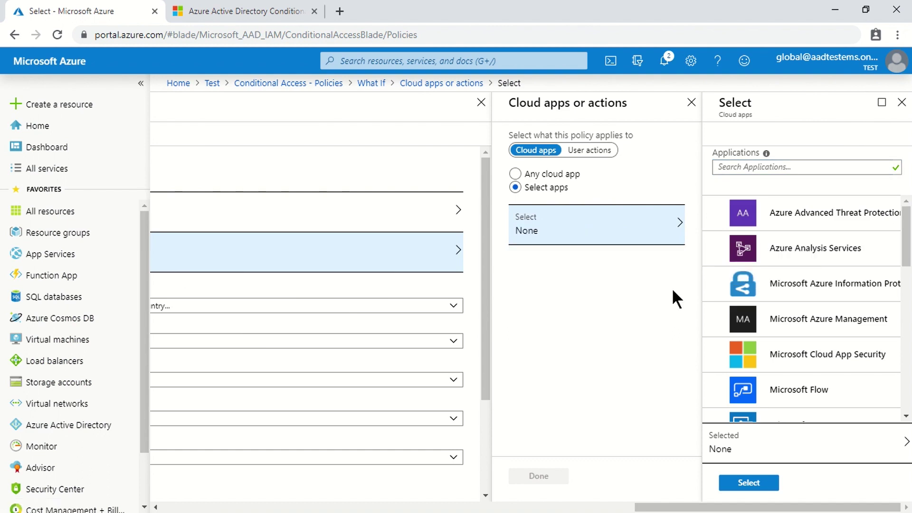
left_click(833, 363)
left_click(749, 482)
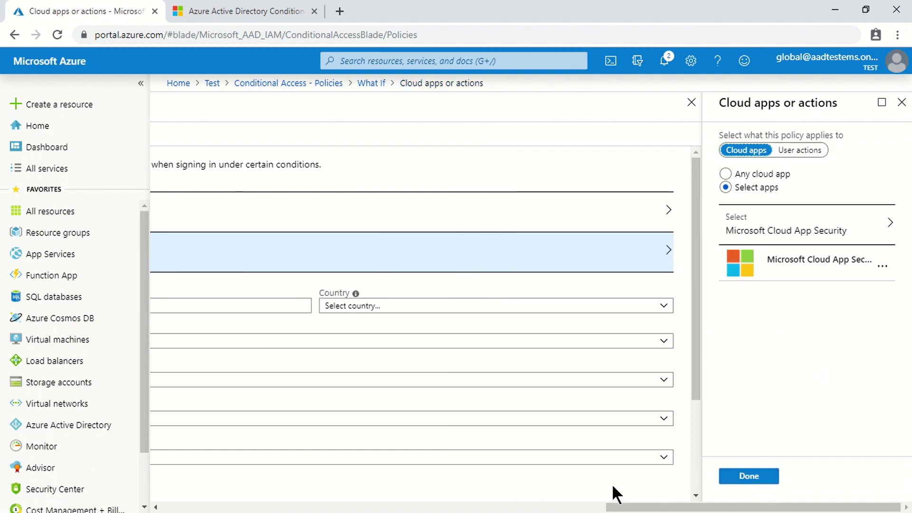
left_click(746, 479)
Step: Rerun What If and review the applying and not-applying policy results
left_click(203, 483)
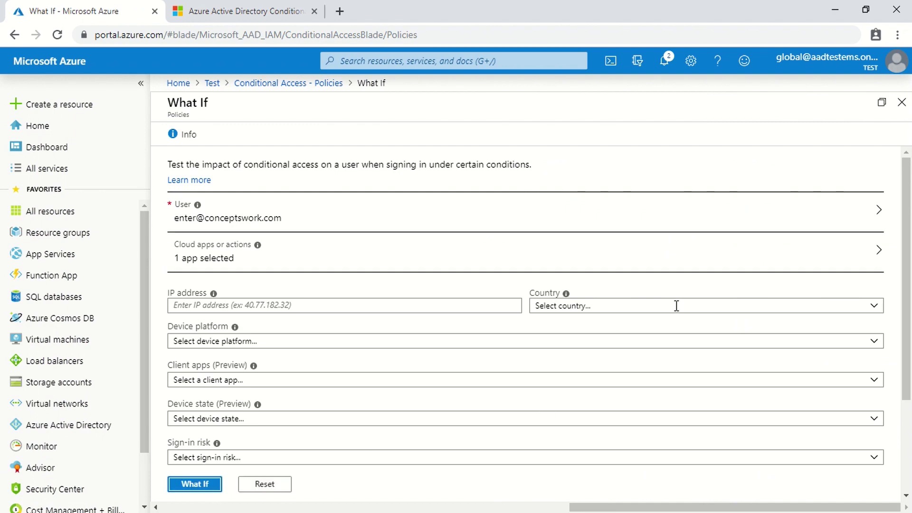
scroll(676, 306, "down", 3)
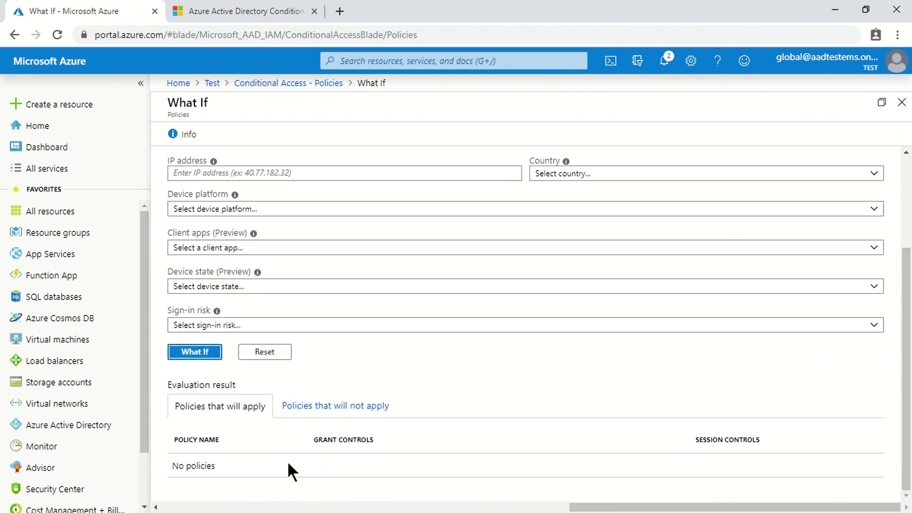
left_click(354, 409)
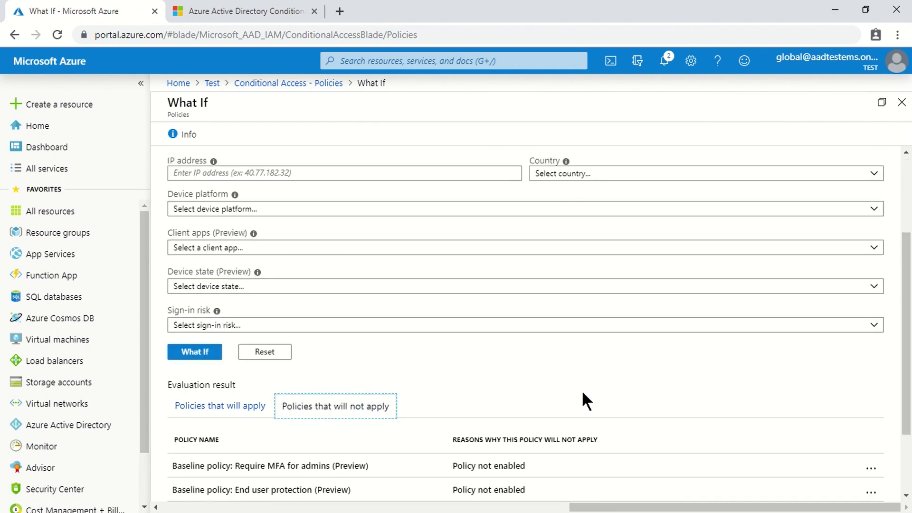
scroll(587, 401, "down", 2)
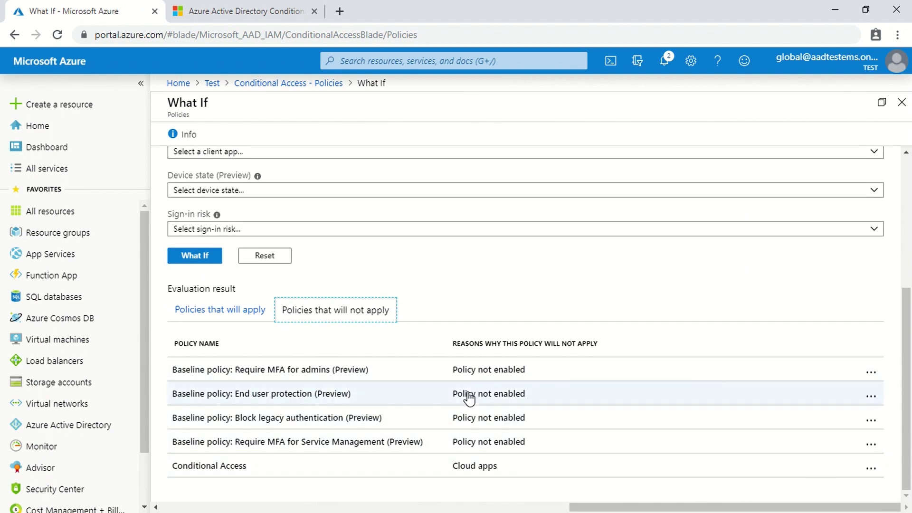
left_click(219, 310)
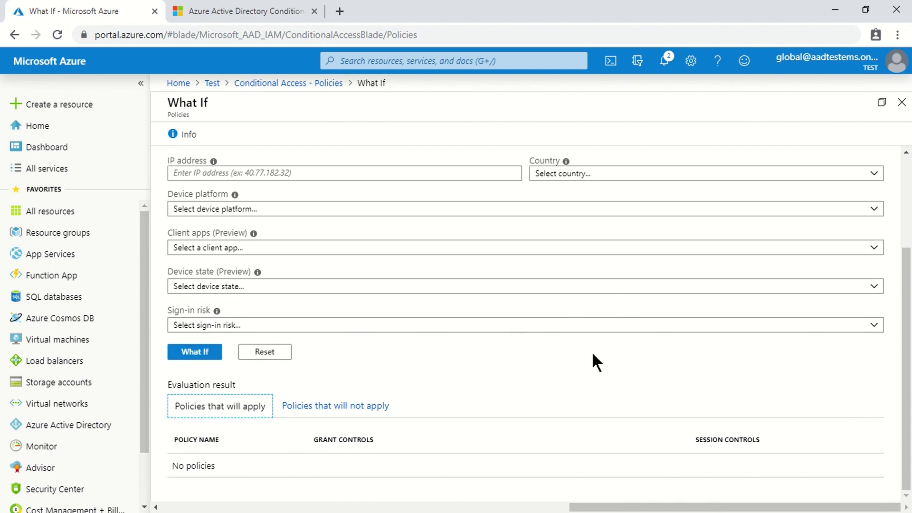
Step: Advance the slideshow from the Summary slide to the Thank you slide
scroll(217, 463, "left", 10)
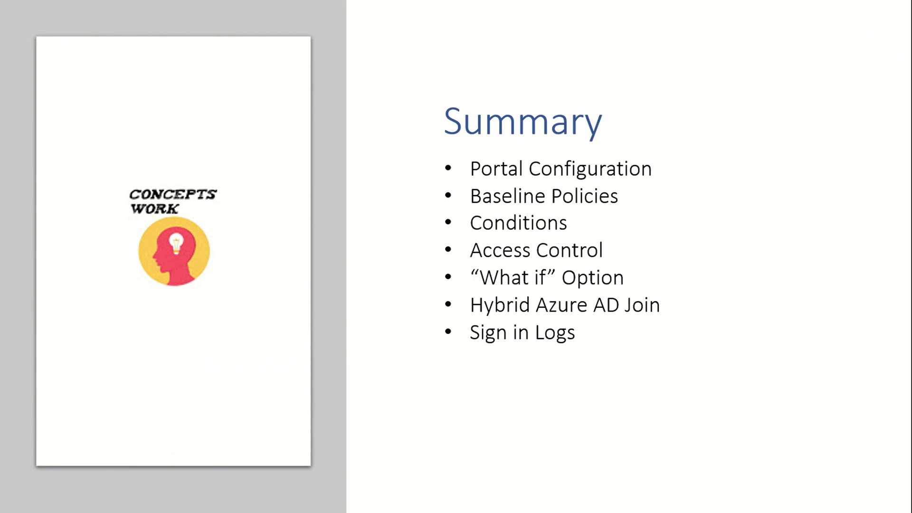
key("Right")
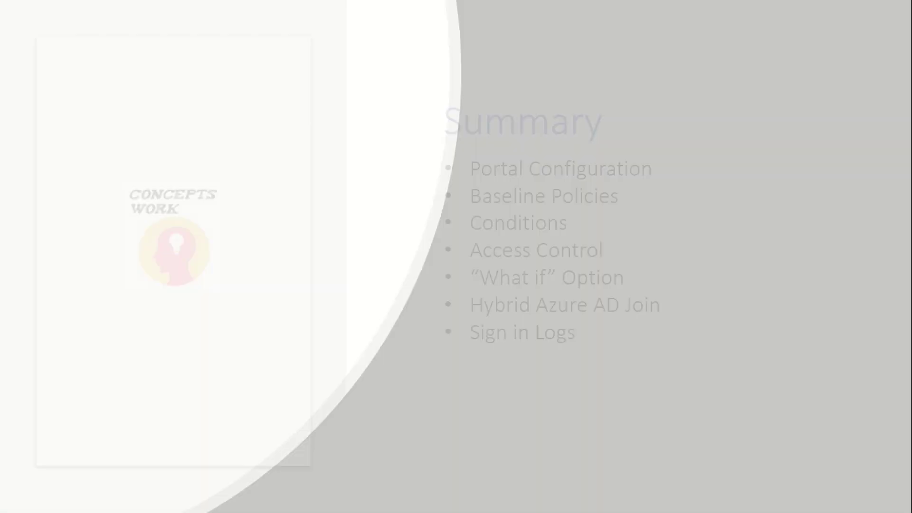